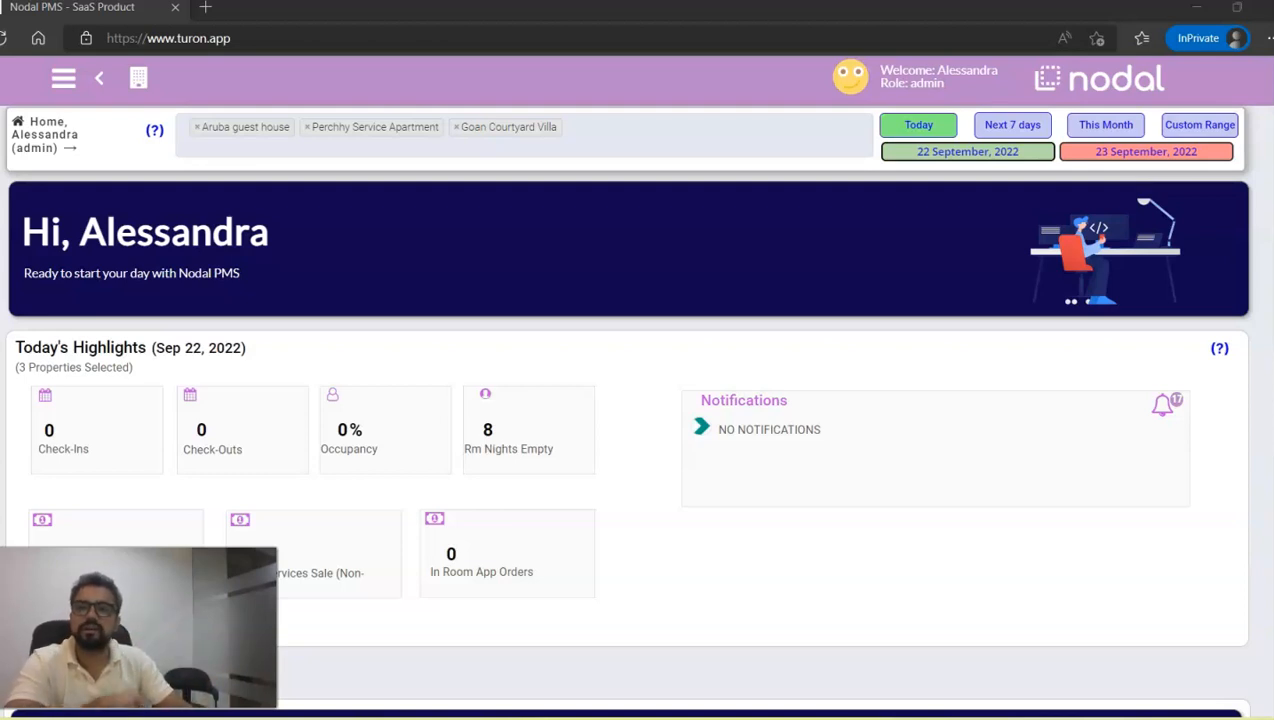
Open the restaurant management page for Aruba guest house.
click(62, 84)
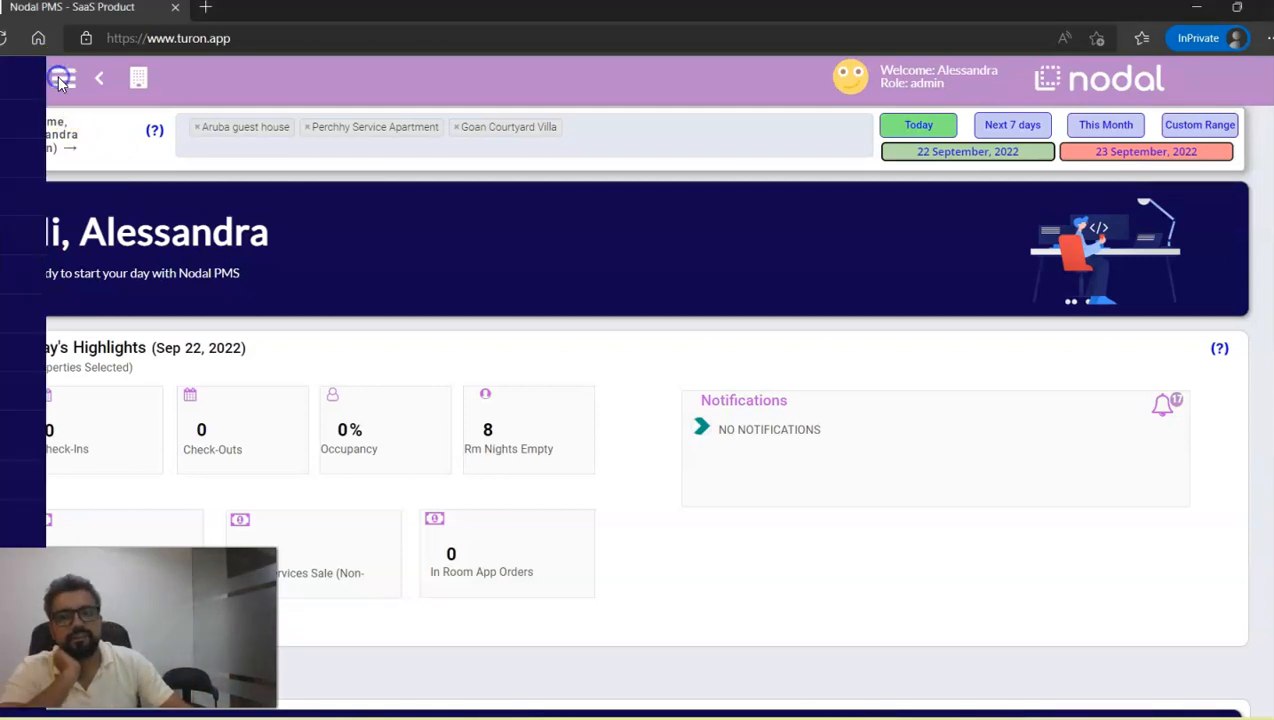
click(59, 161)
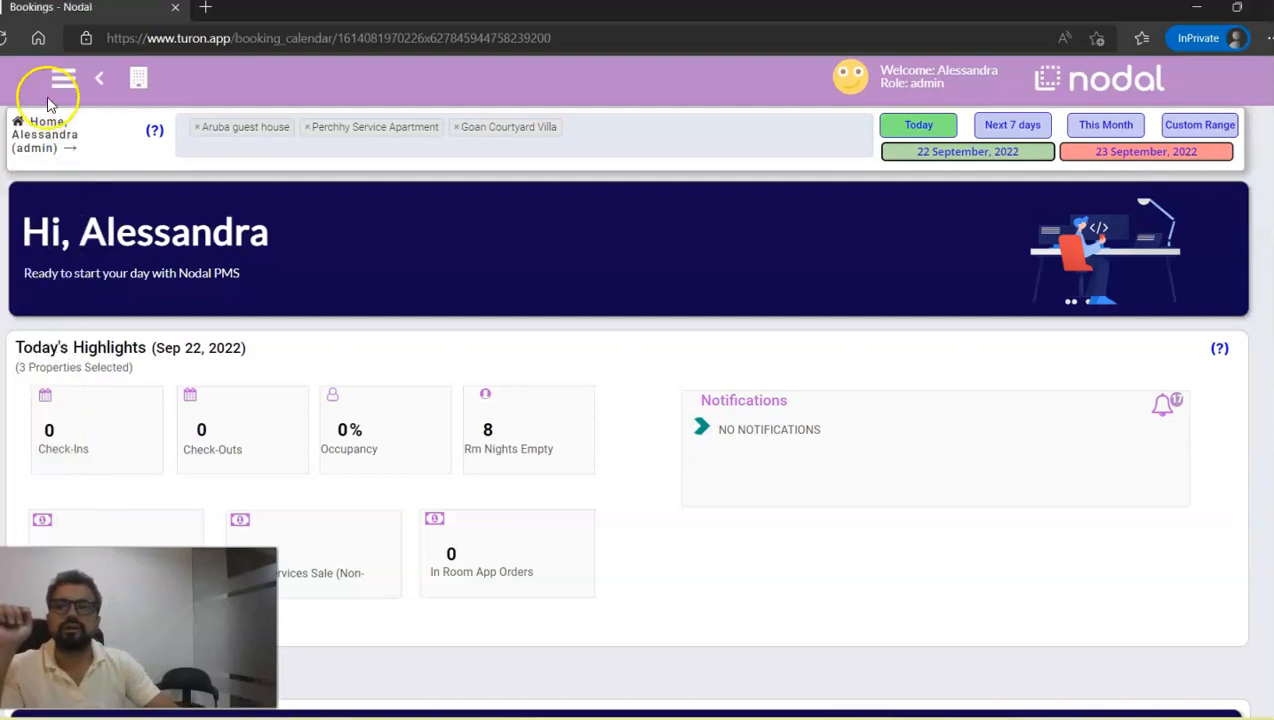
click(58, 79)
click(42, 199)
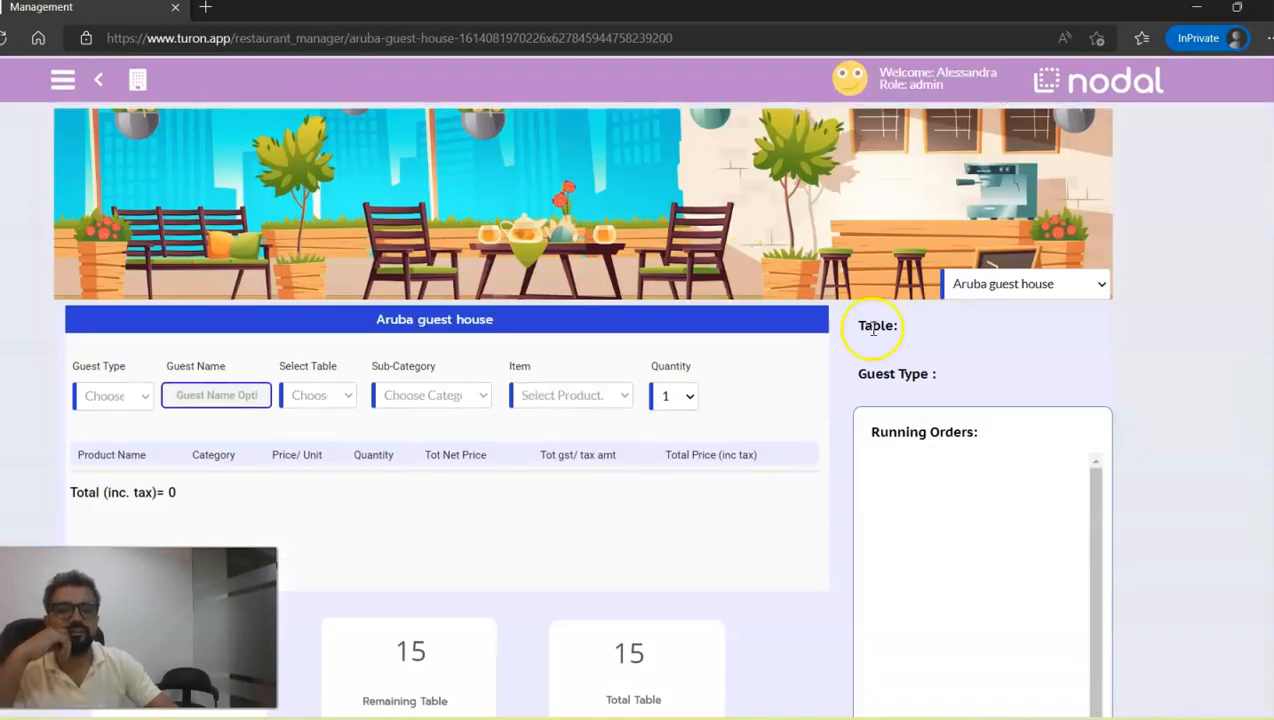
Switch the restaurant page's property to Perchhy Service Apartment.
scroll(1103, 412, down, 2)
scroll(1104, 414, up, 2)
scroll(1103, 412, up, 1)
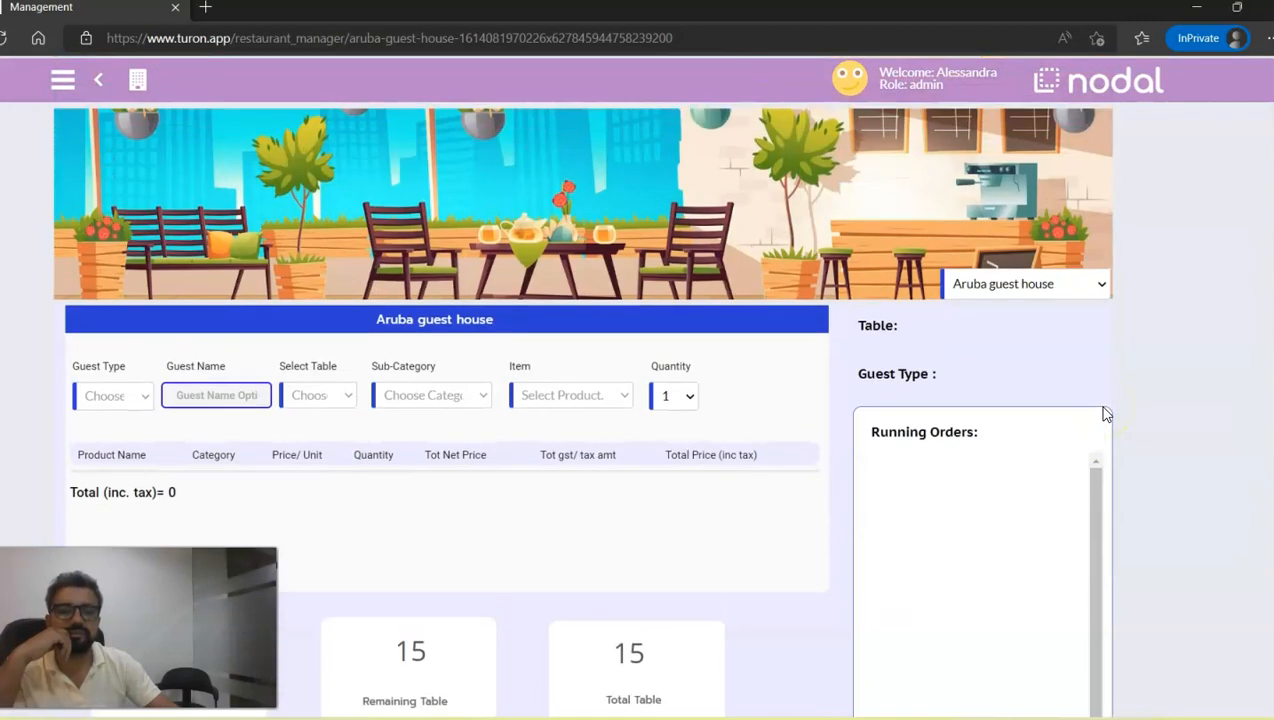
click(1090, 286)
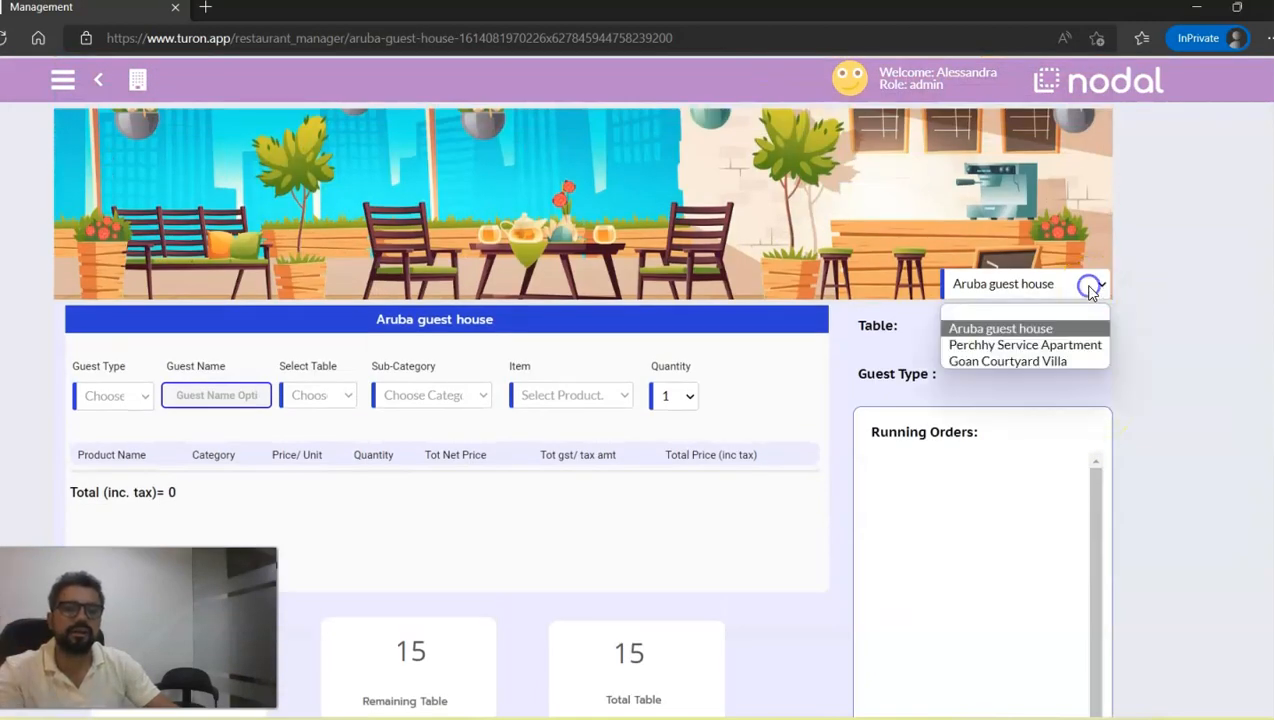
click(1056, 347)
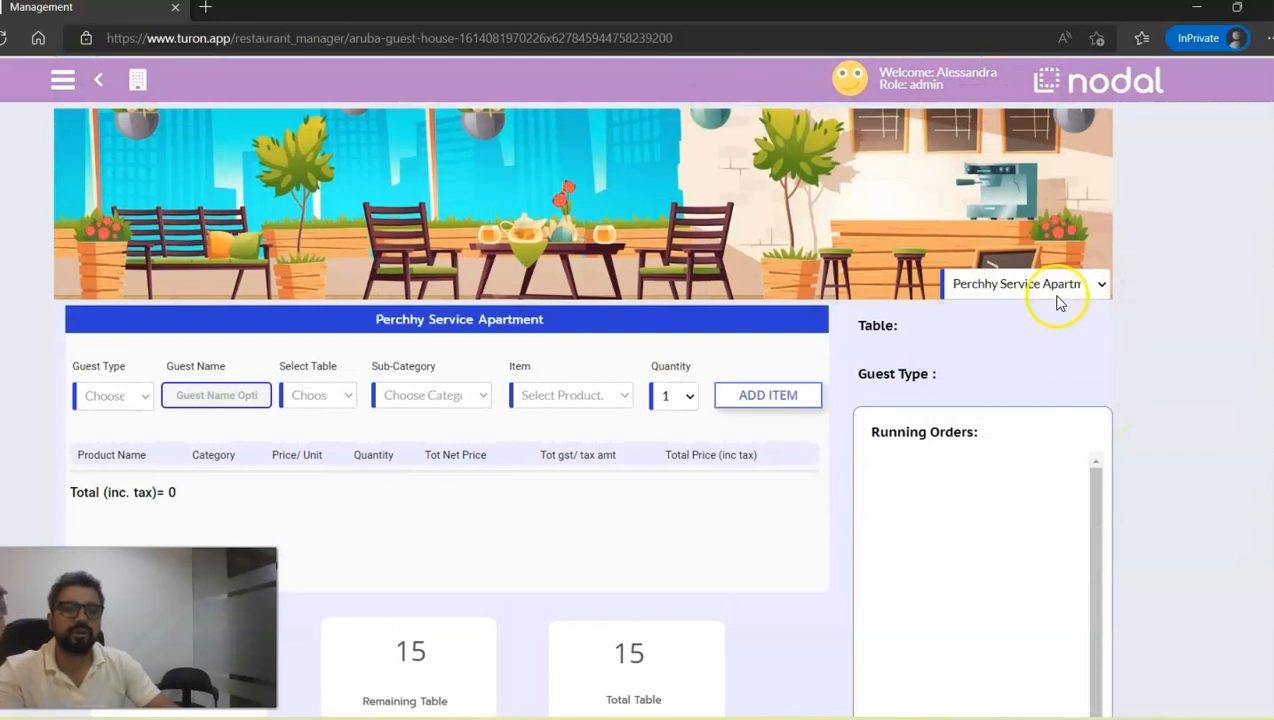
Set the order's guest type to Walk In and enter Test Guest as the guest name.
click(132, 396)
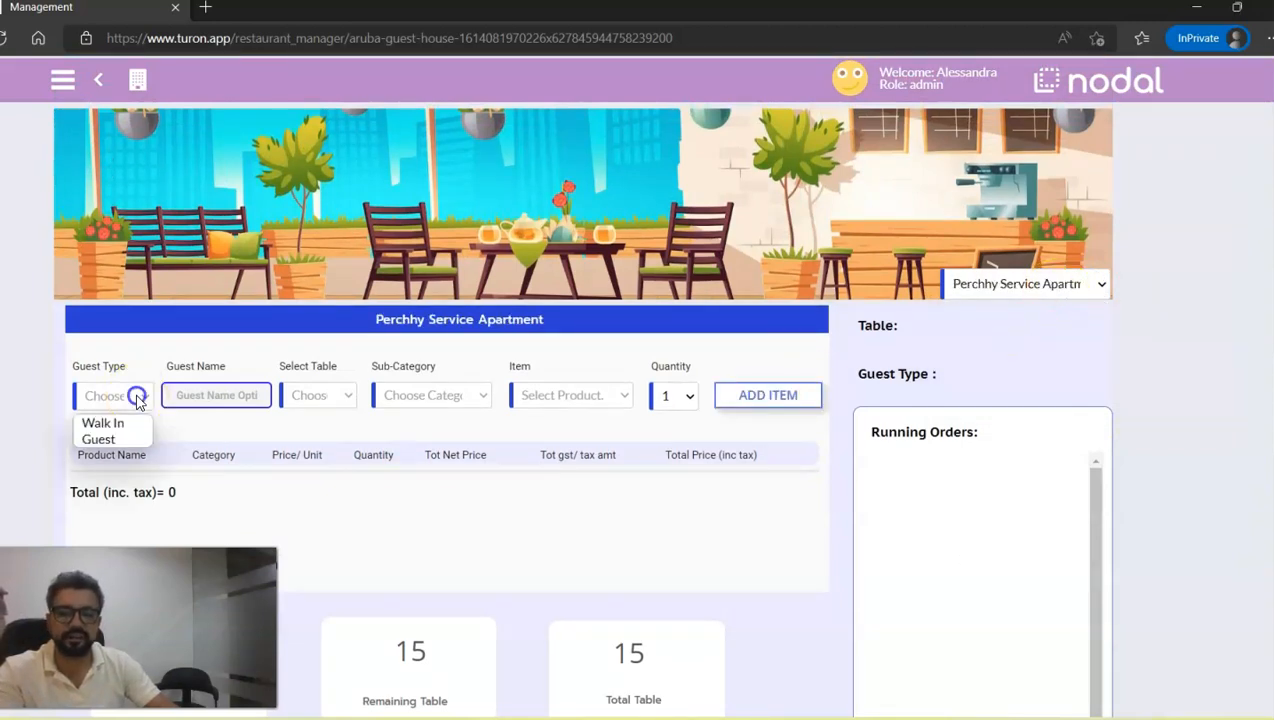
click(129, 422)
click(238, 396)
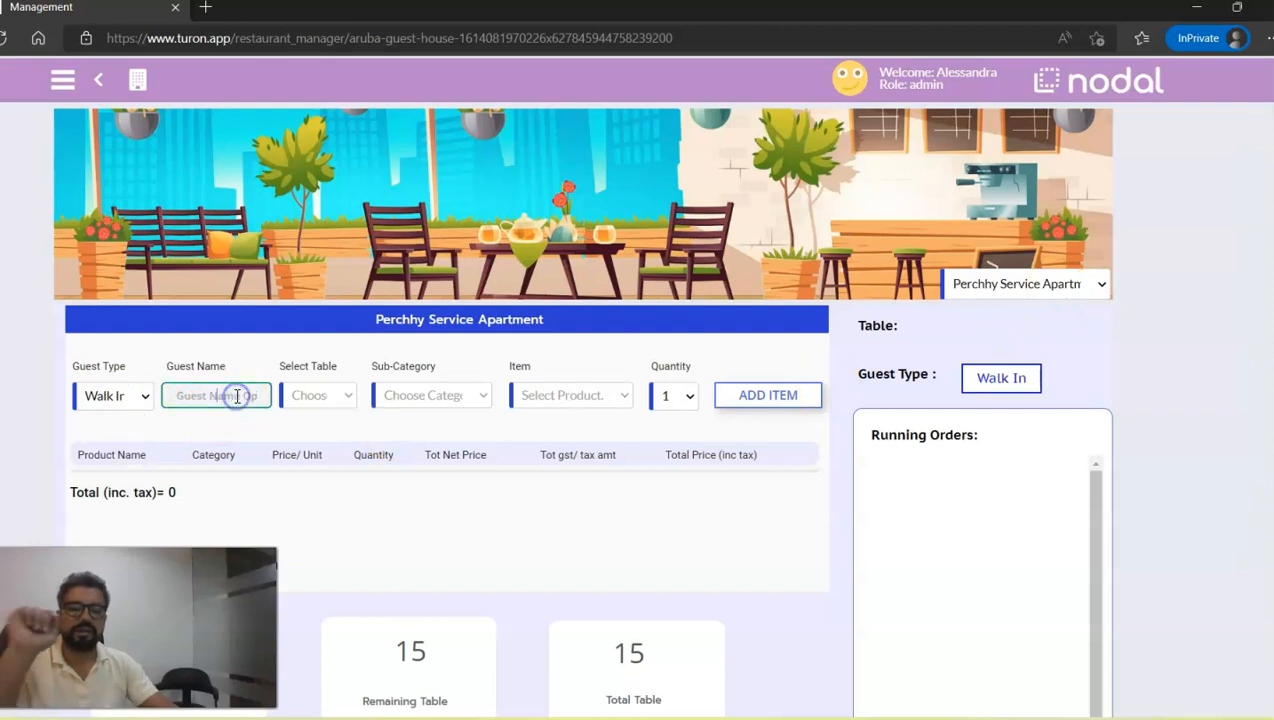
text(T)
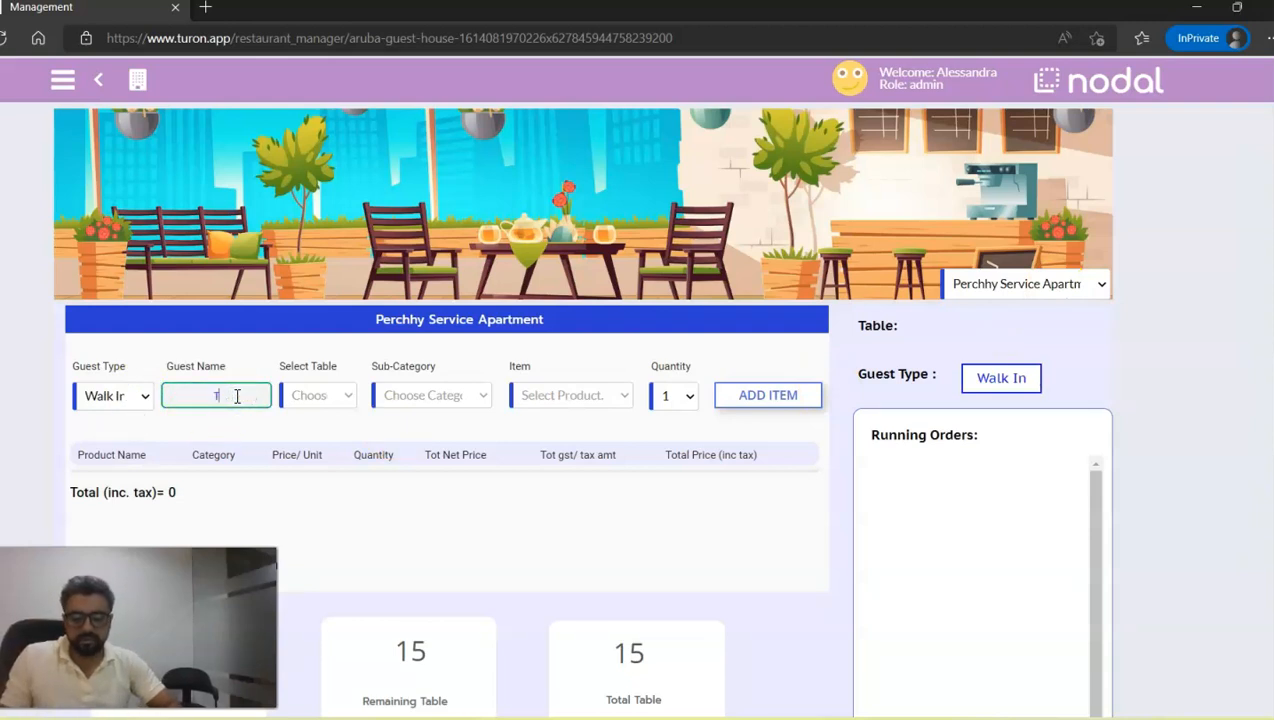
text(est Guest)
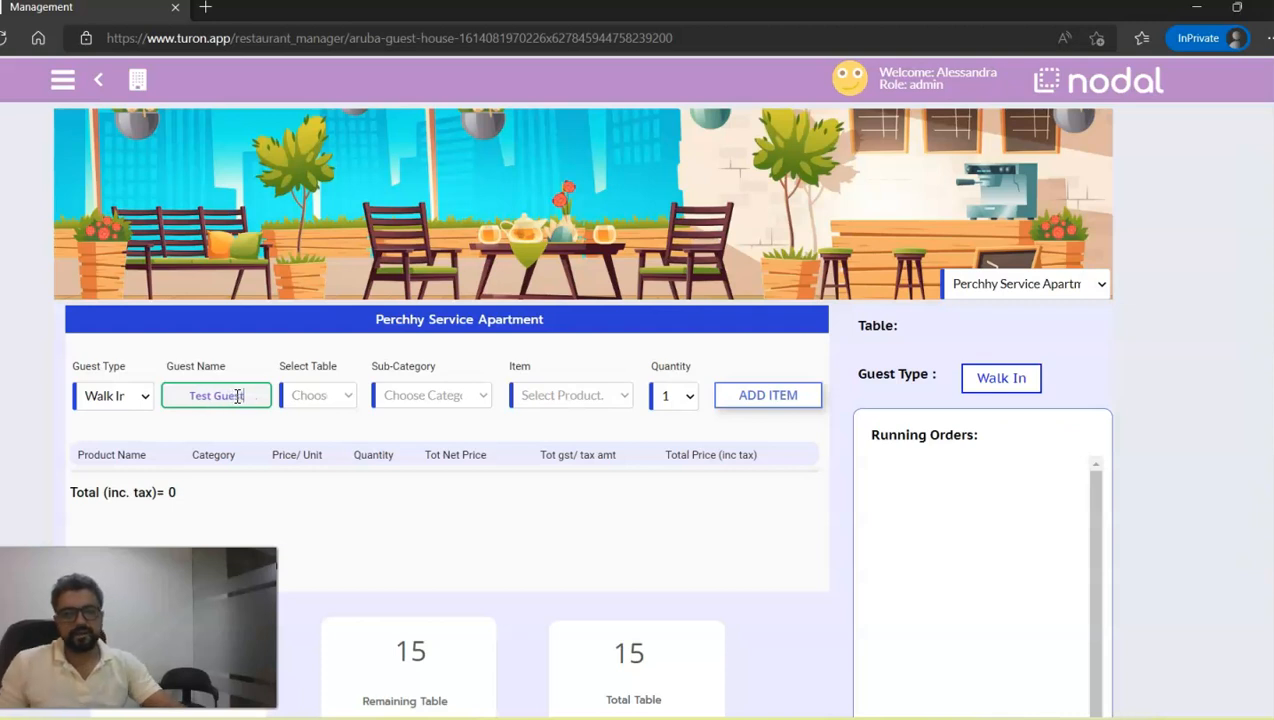
Choose the FnB Breakfast Items sub-category and Boiled Egg as the item for the order.
click(333, 406)
click(328, 412)
click(400, 395)
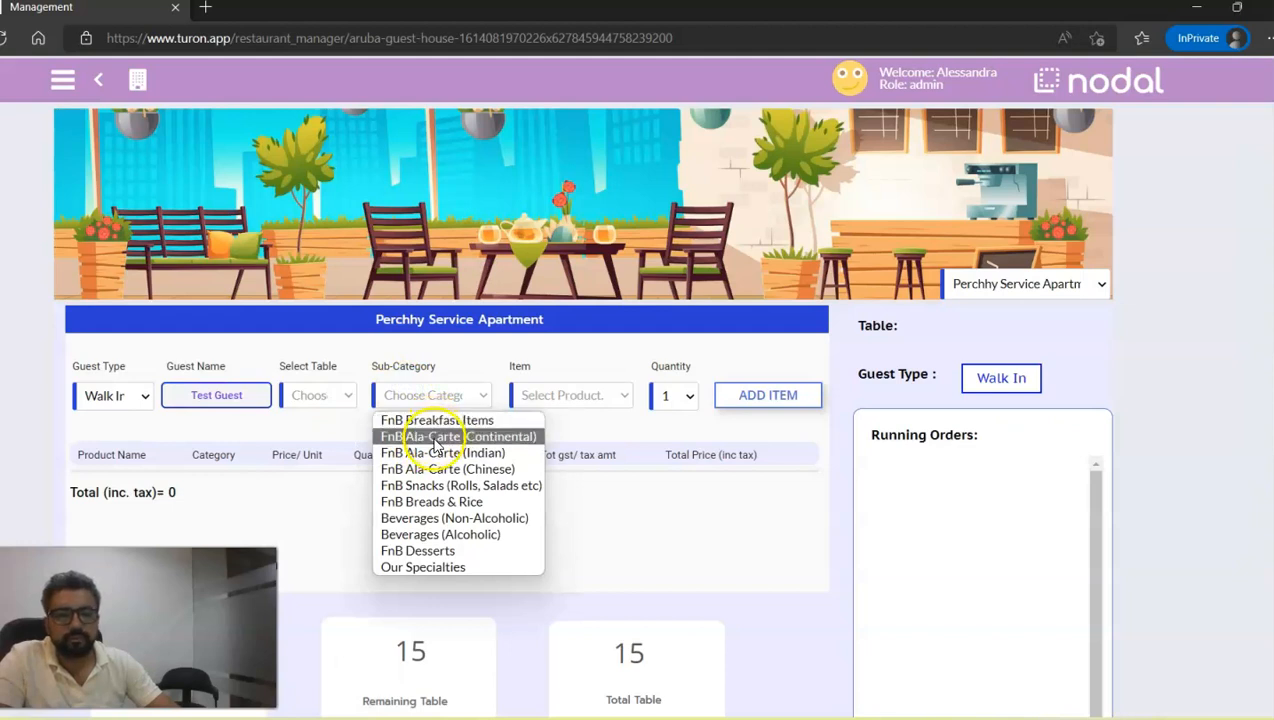
click(438, 424)
click(442, 398)
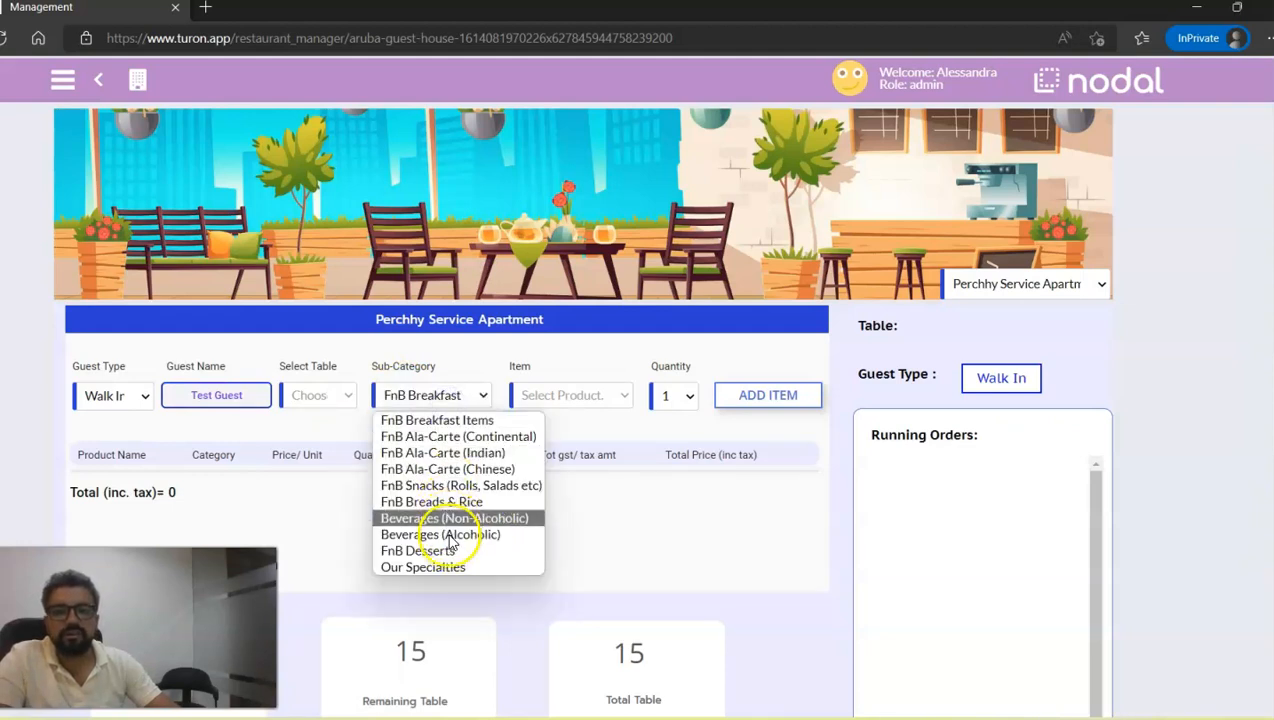
click(438, 420)
click(590, 405)
click(590, 420)
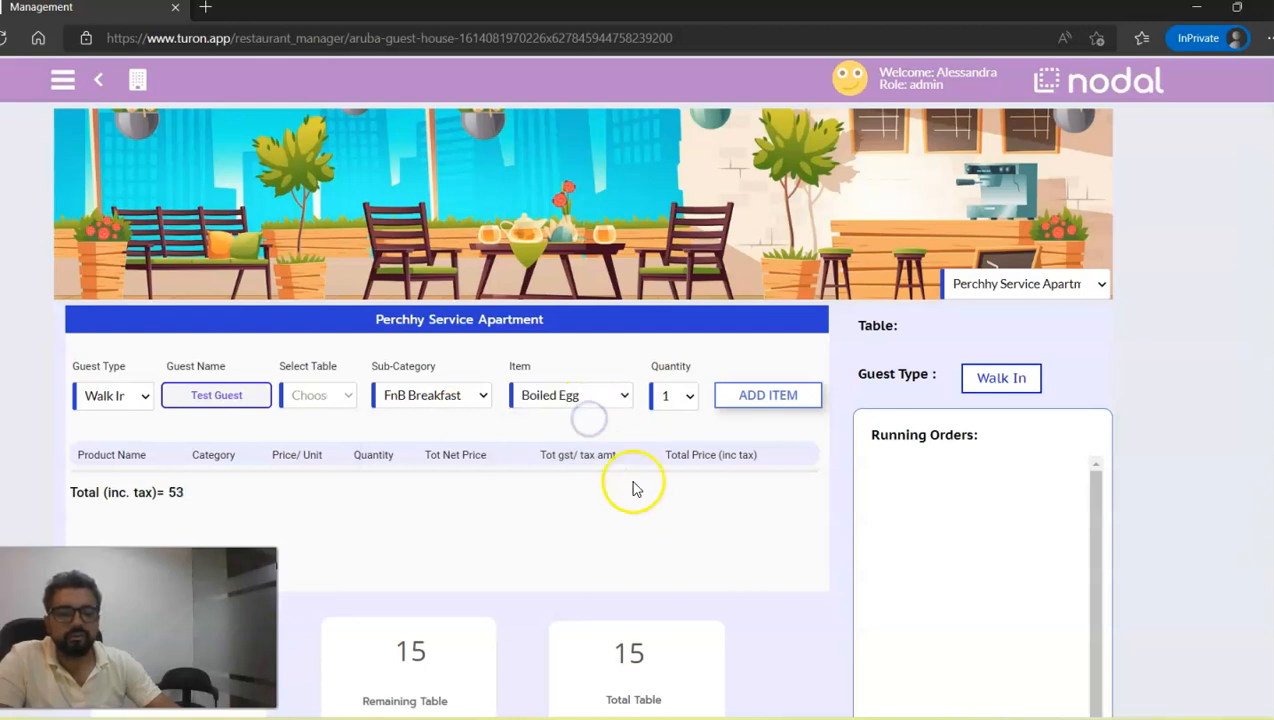
Assign the order to table 1 and add the Boiled Egg to it.
scroll(566, 535, down, 1)
scroll(566, 535, down, 1)
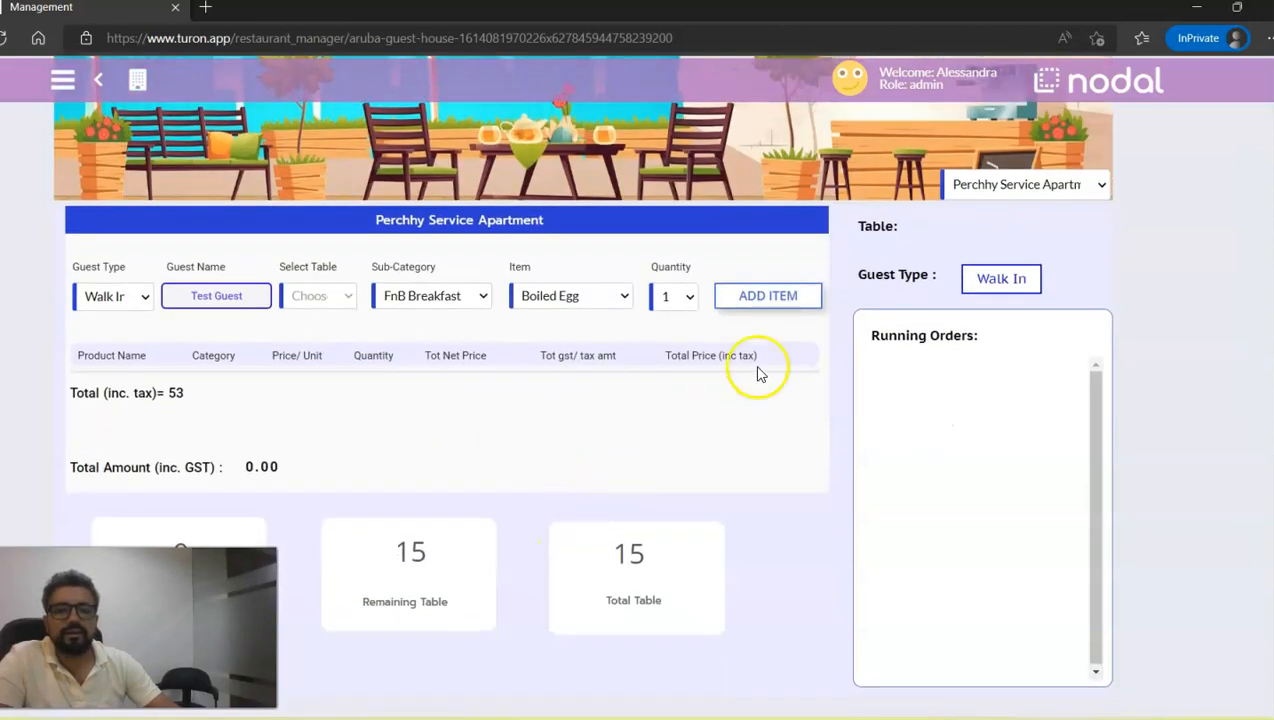
click(760, 306)
click(312, 300)
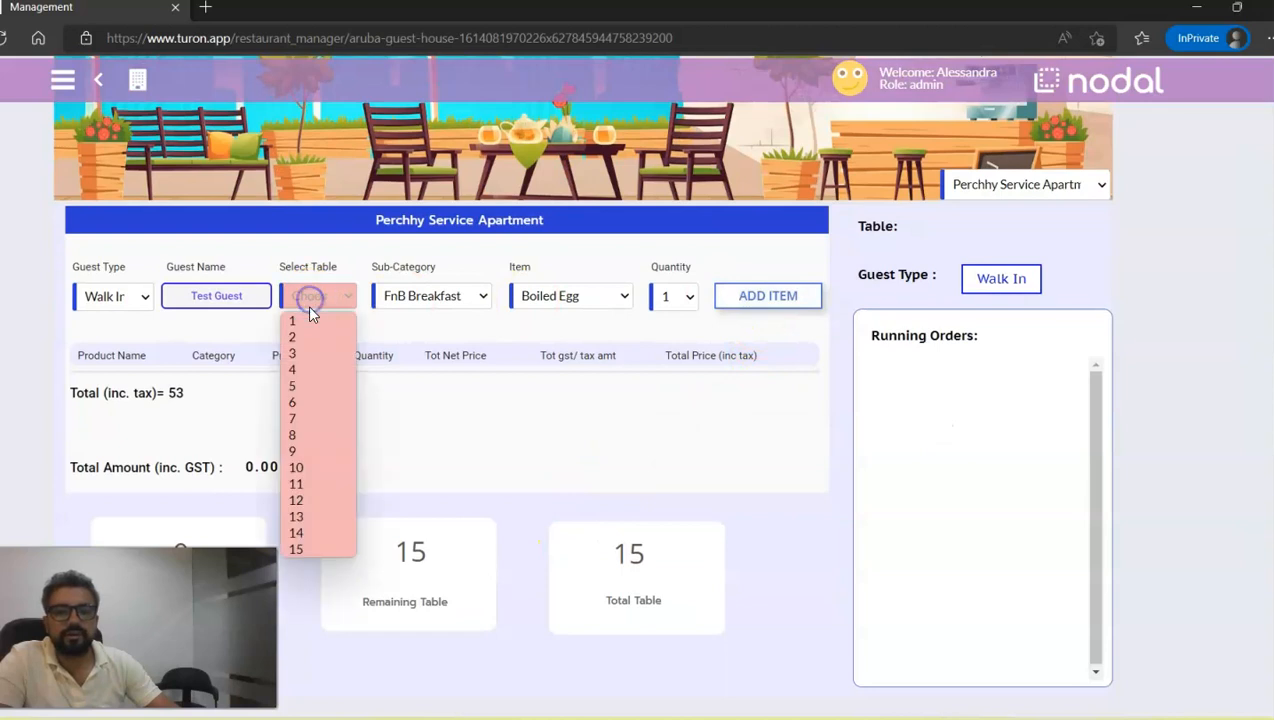
click(305, 320)
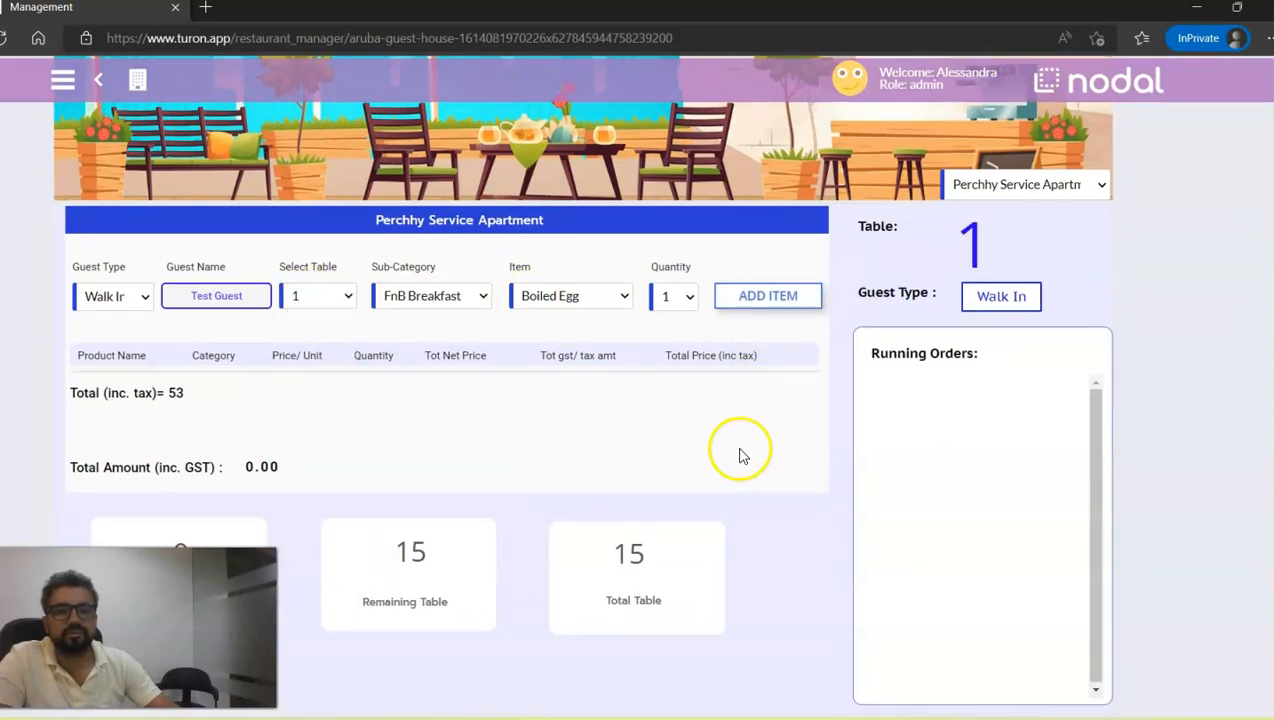
scroll(743, 450, down, 2)
scroll(738, 442, up, 3)
click(762, 385)
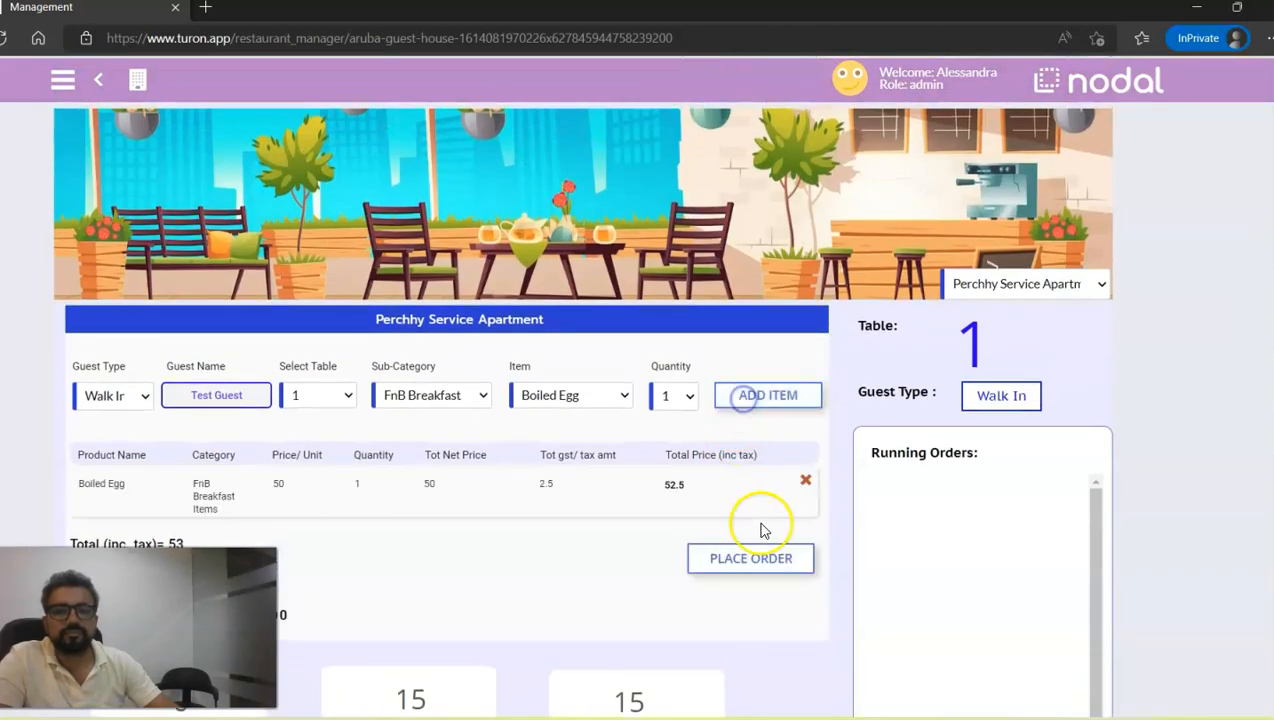
Try to choose a second item from the FnB Ala-Carte (Indian) sub-category.
scroll(555, 361, down, 2)
click(591, 197)
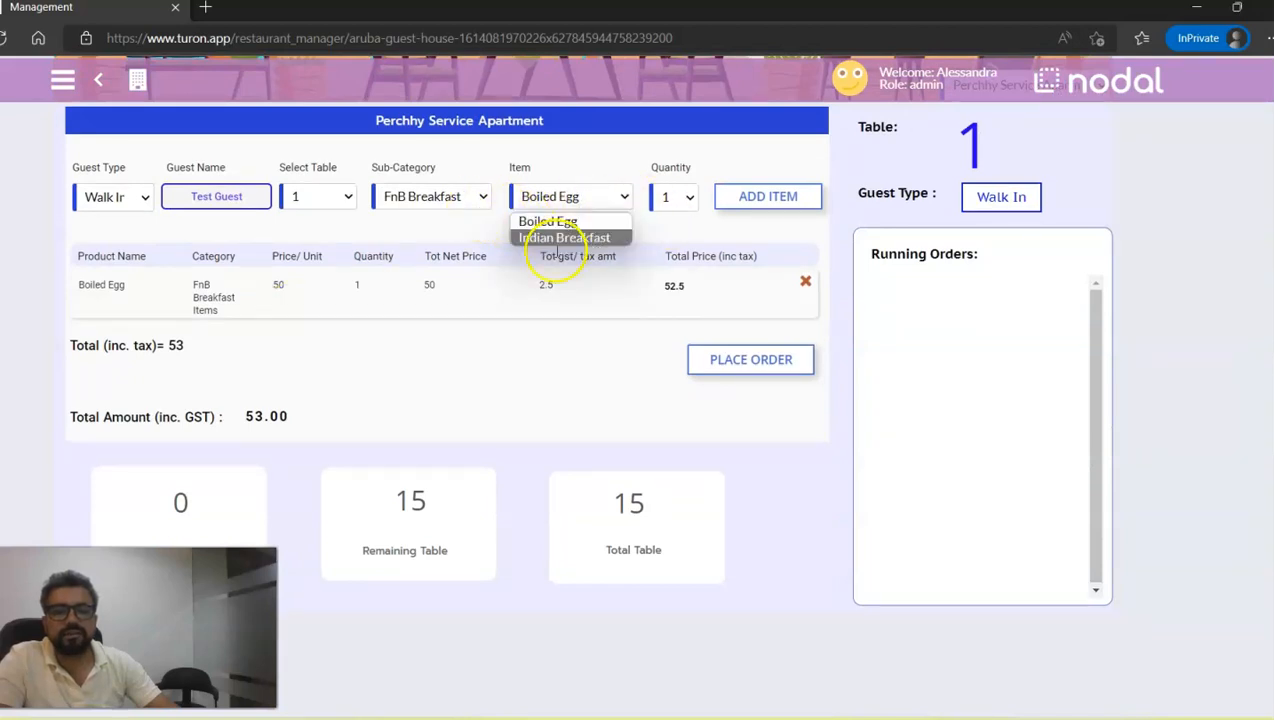
click(452, 198)
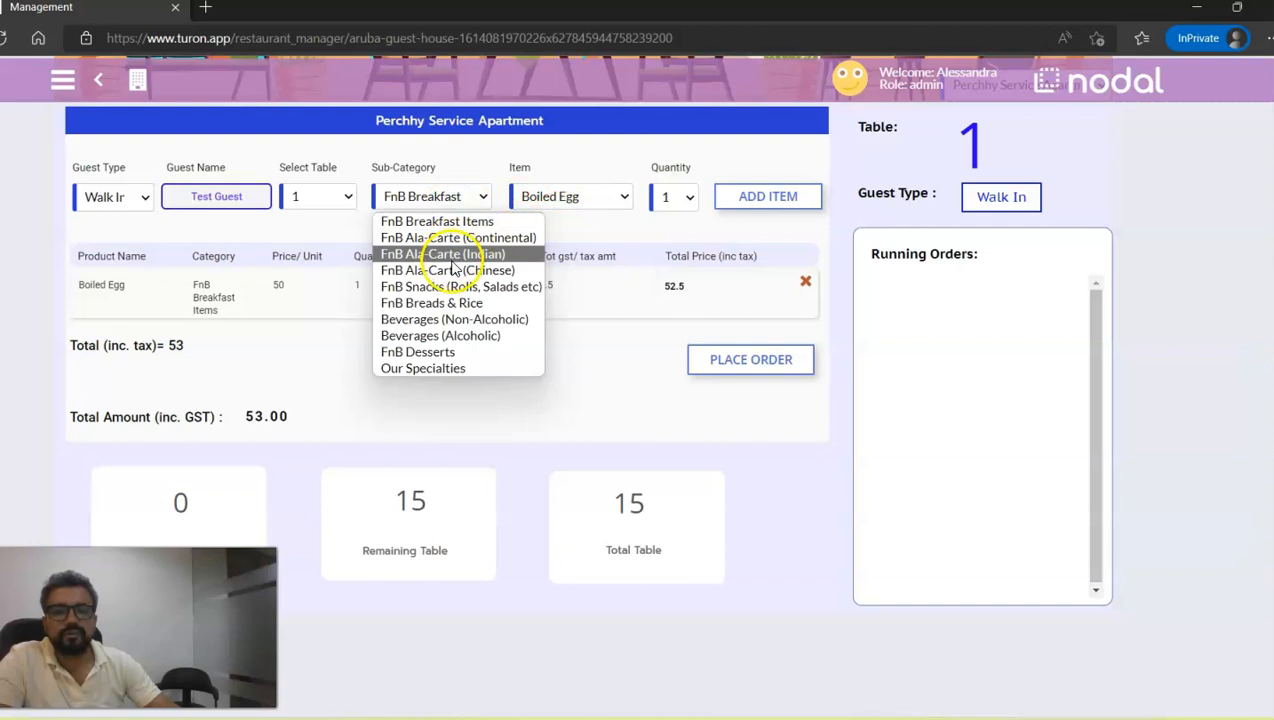
click(452, 254)
click(597, 199)
click(575, 197)
click(577, 197)
Add one Pasta from the FnB Ala-Carte (Chinese) sub-category to the order.
click(459, 207)
click(441, 265)
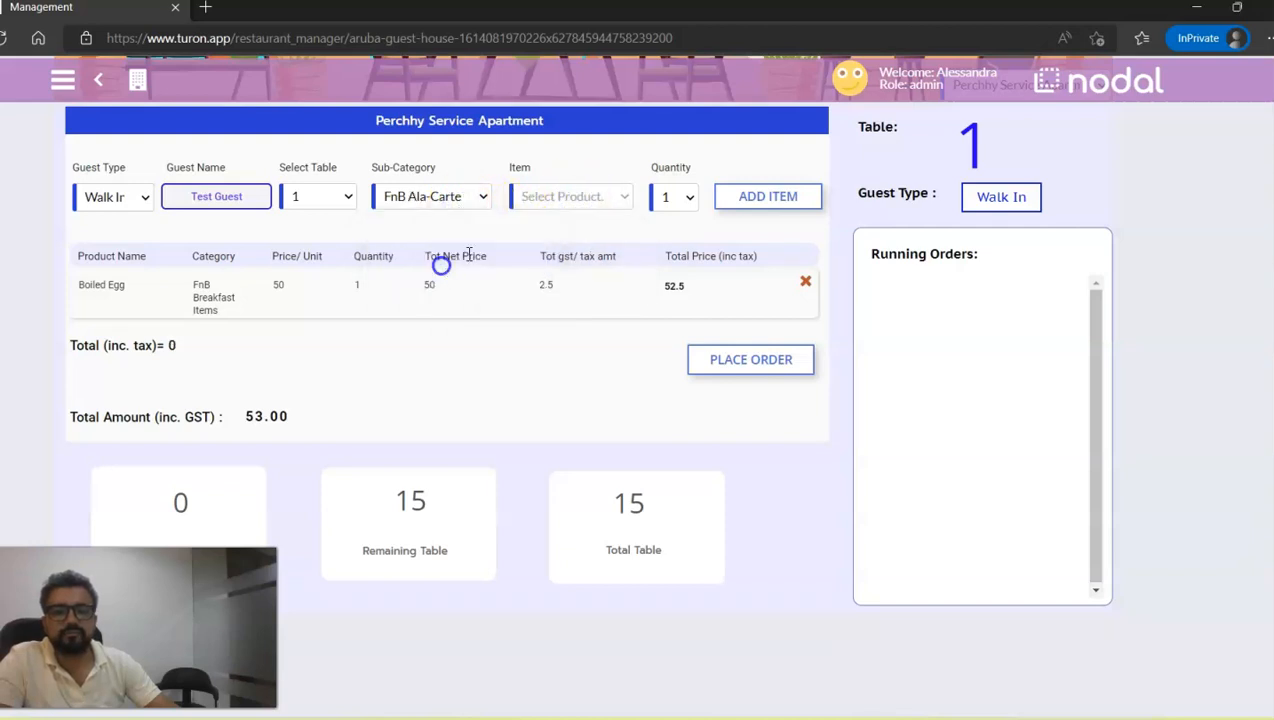
click(561, 201)
click(555, 207)
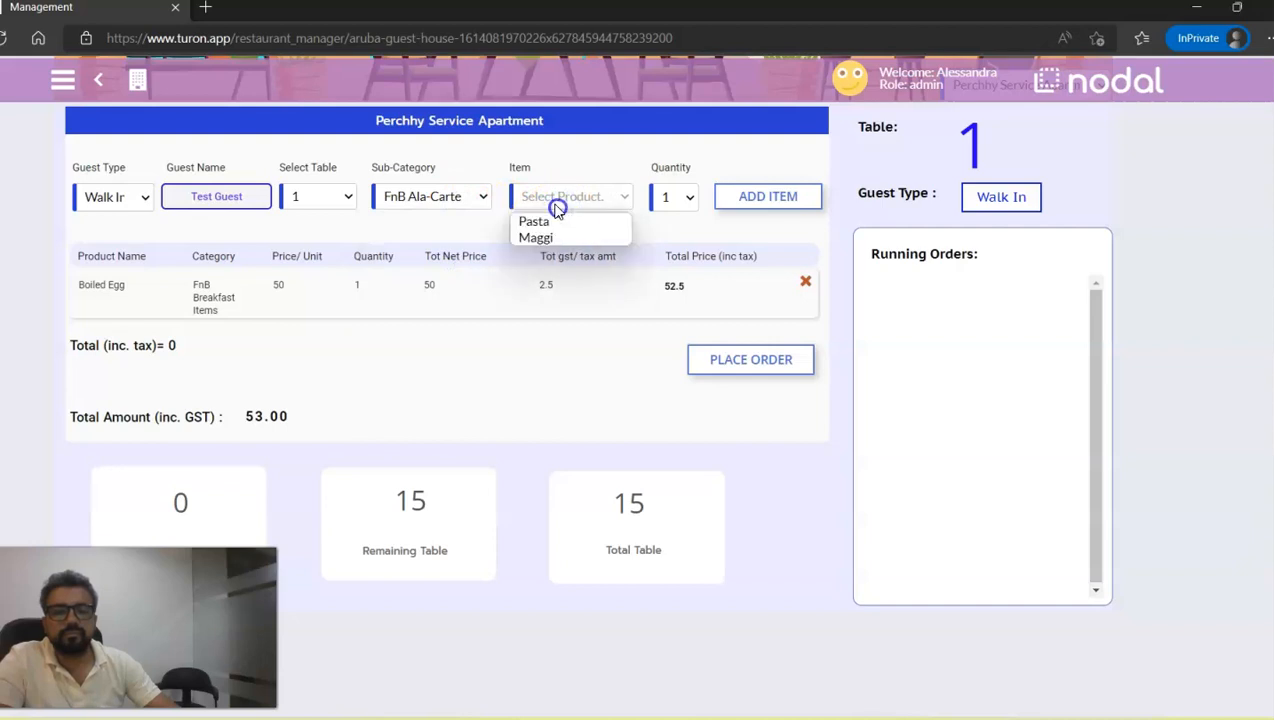
click(543, 221)
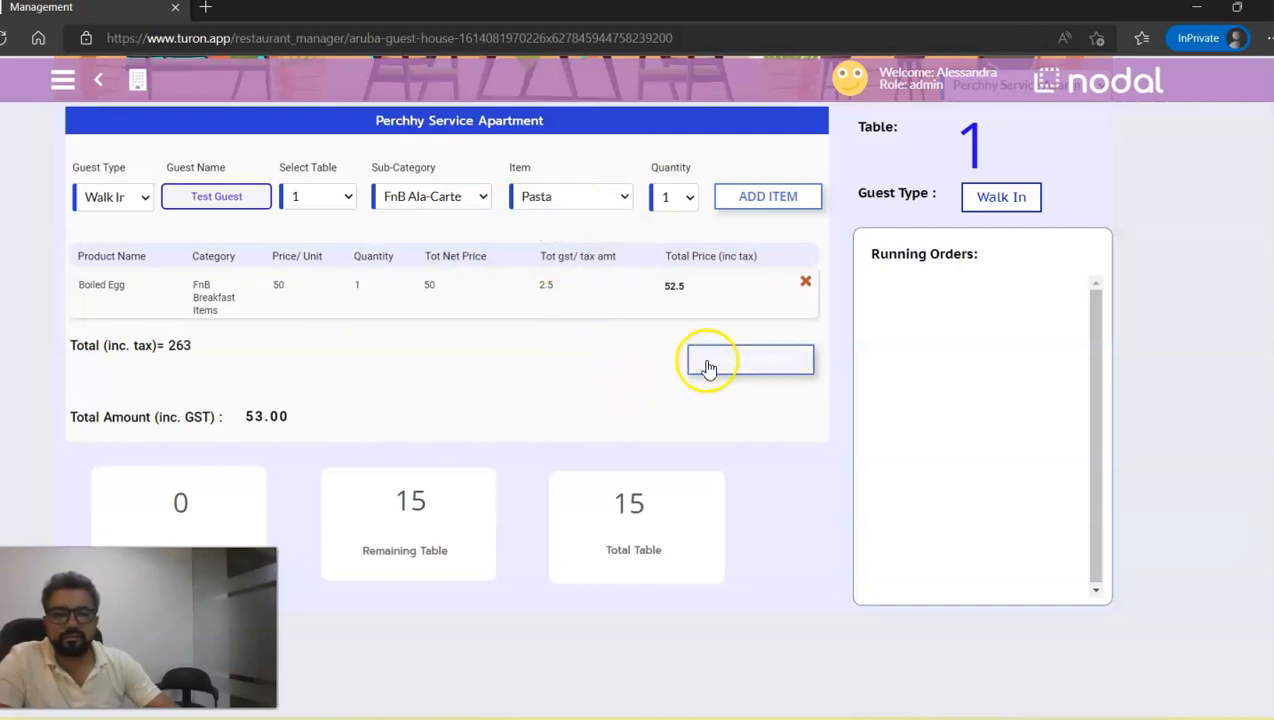
click(745, 205)
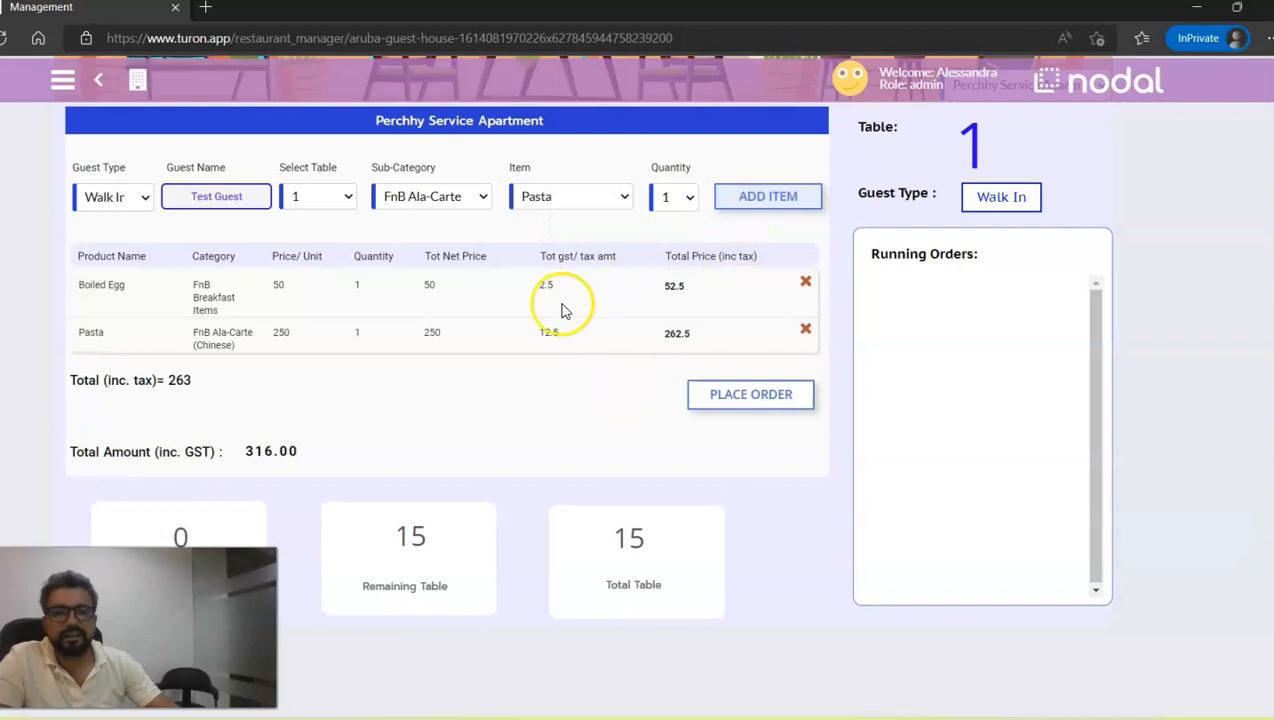
Check the order's total amount including GST and place the order for table 1.
scroll(389, 410, down, 1)
scroll(389, 410, down, 1)
drag(321, 250, 245, 253)
scroll(790, 489, up, 1)
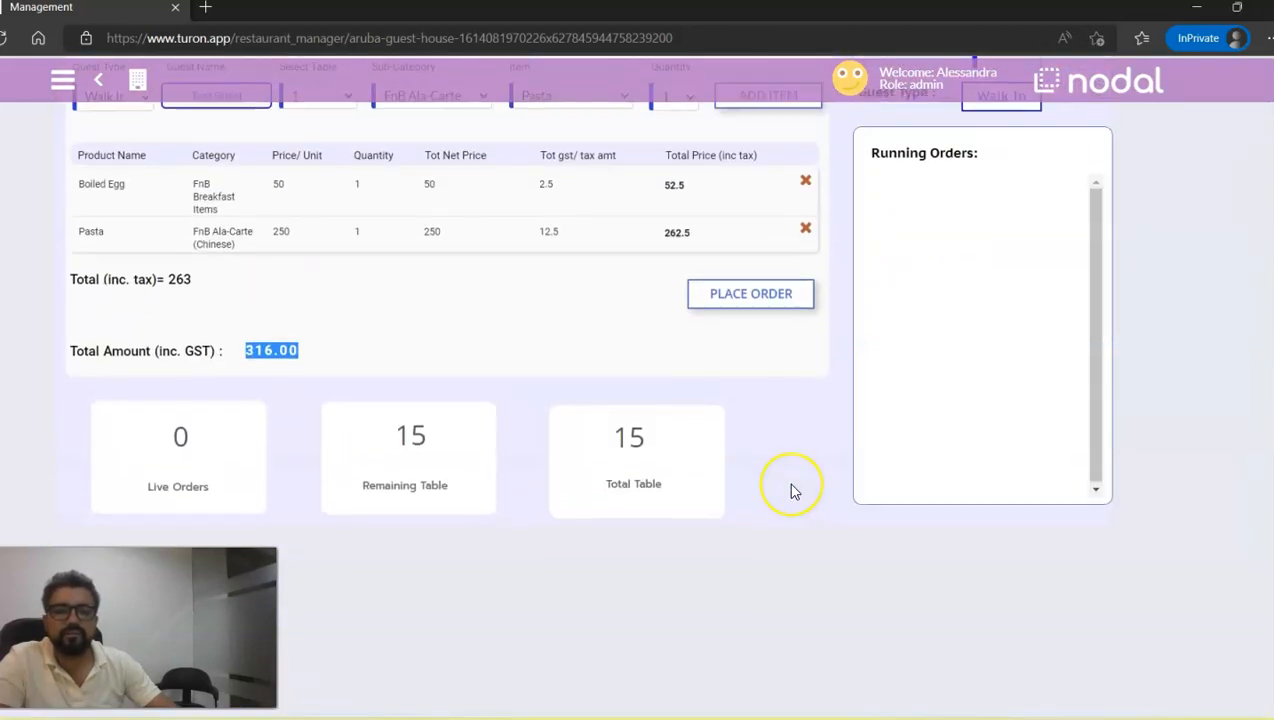
scroll(793, 491, up, 1)
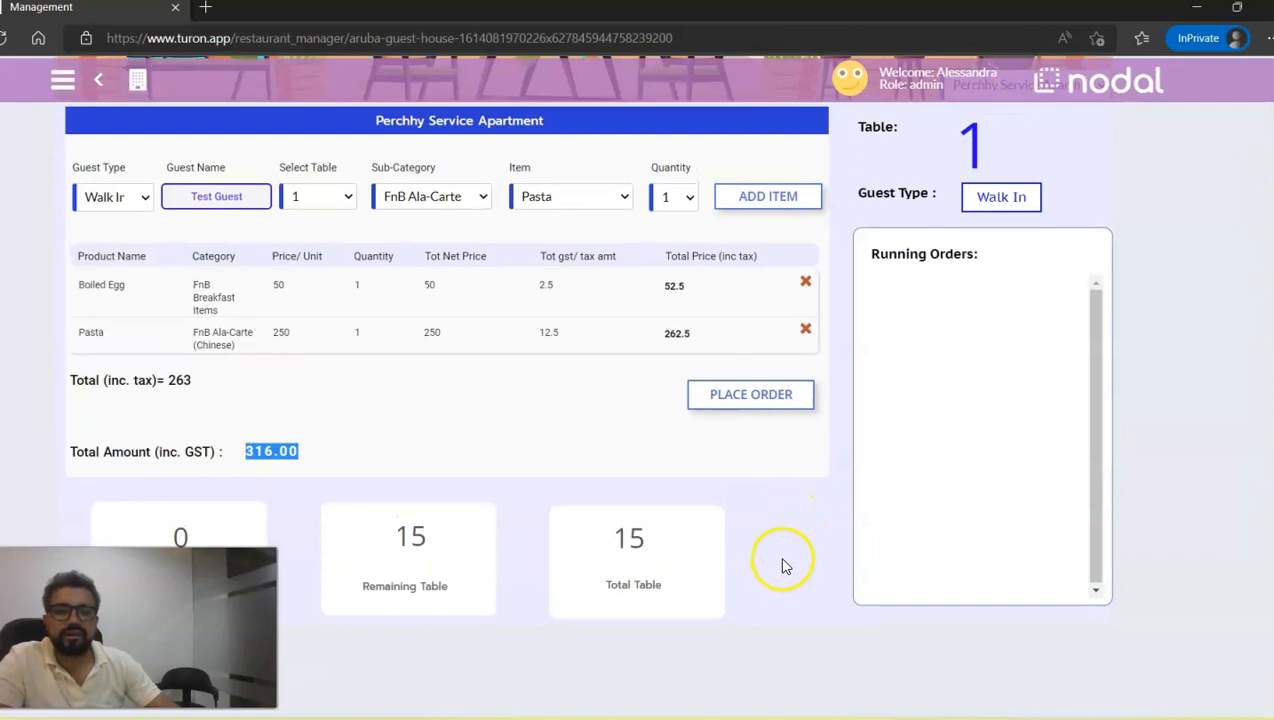
click(763, 400)
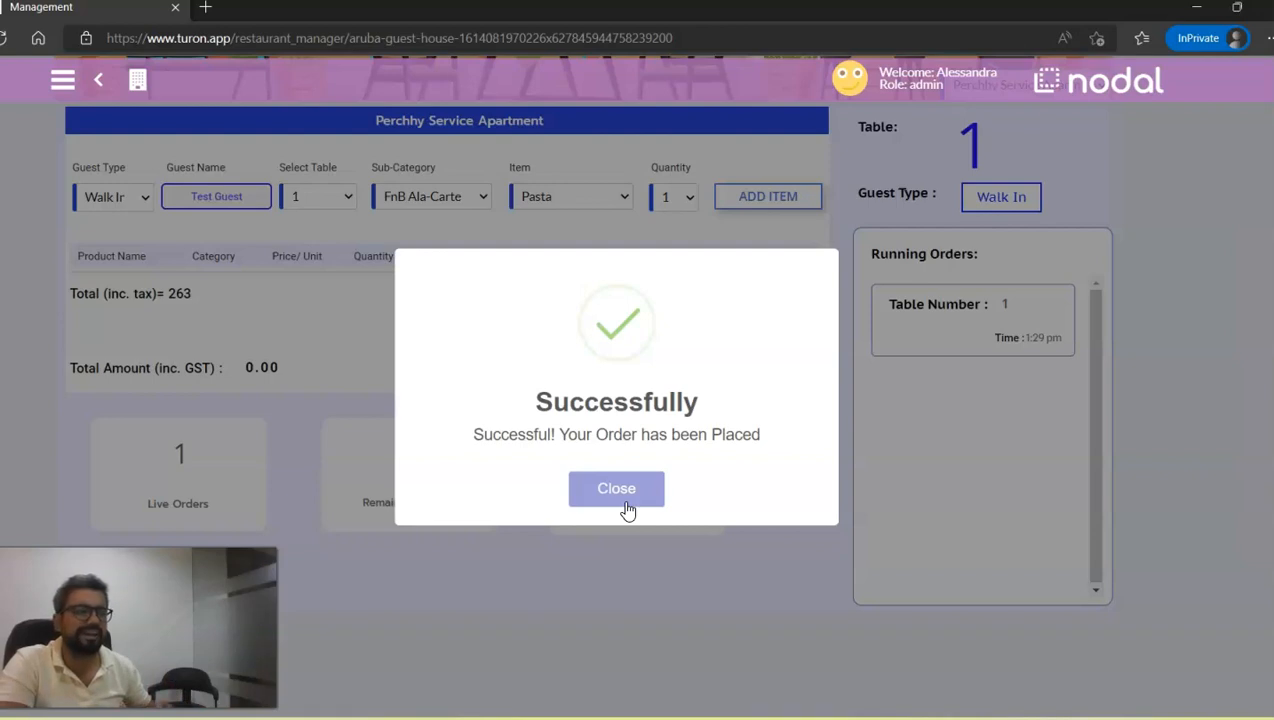
click(627, 489)
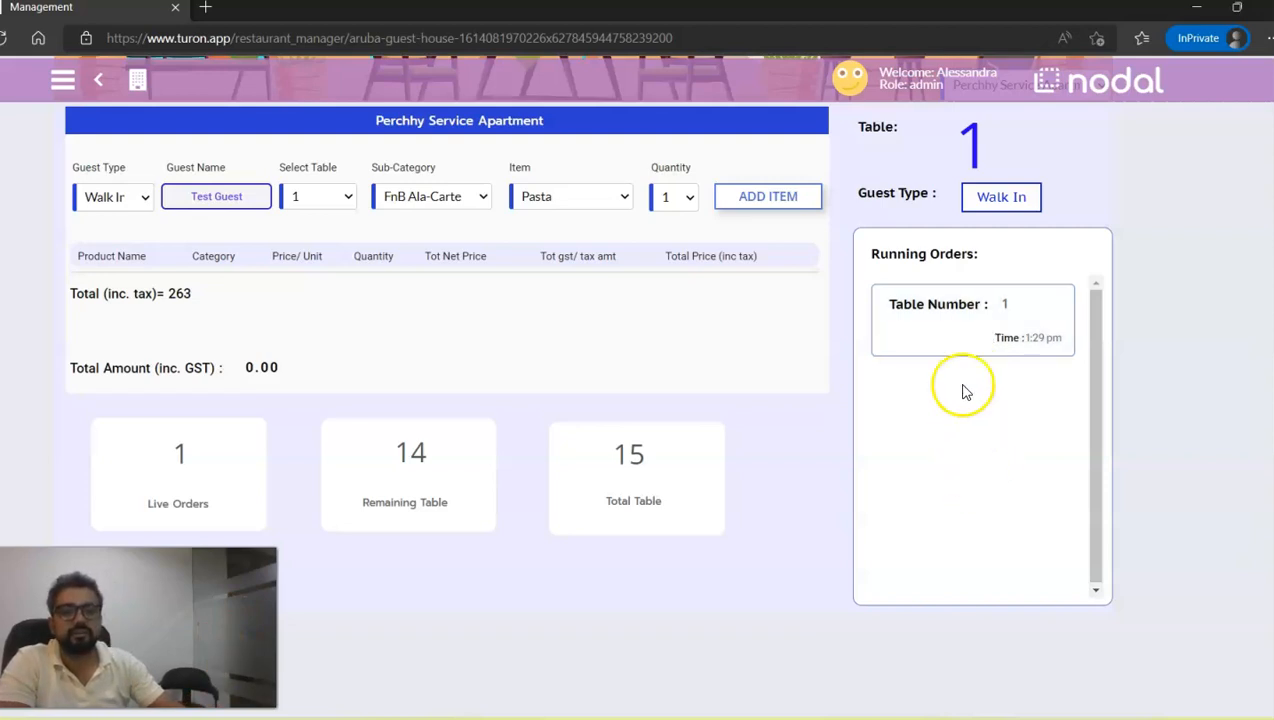
Open the running order of table 1 and review its ordered items and total amount.
click(963, 338)
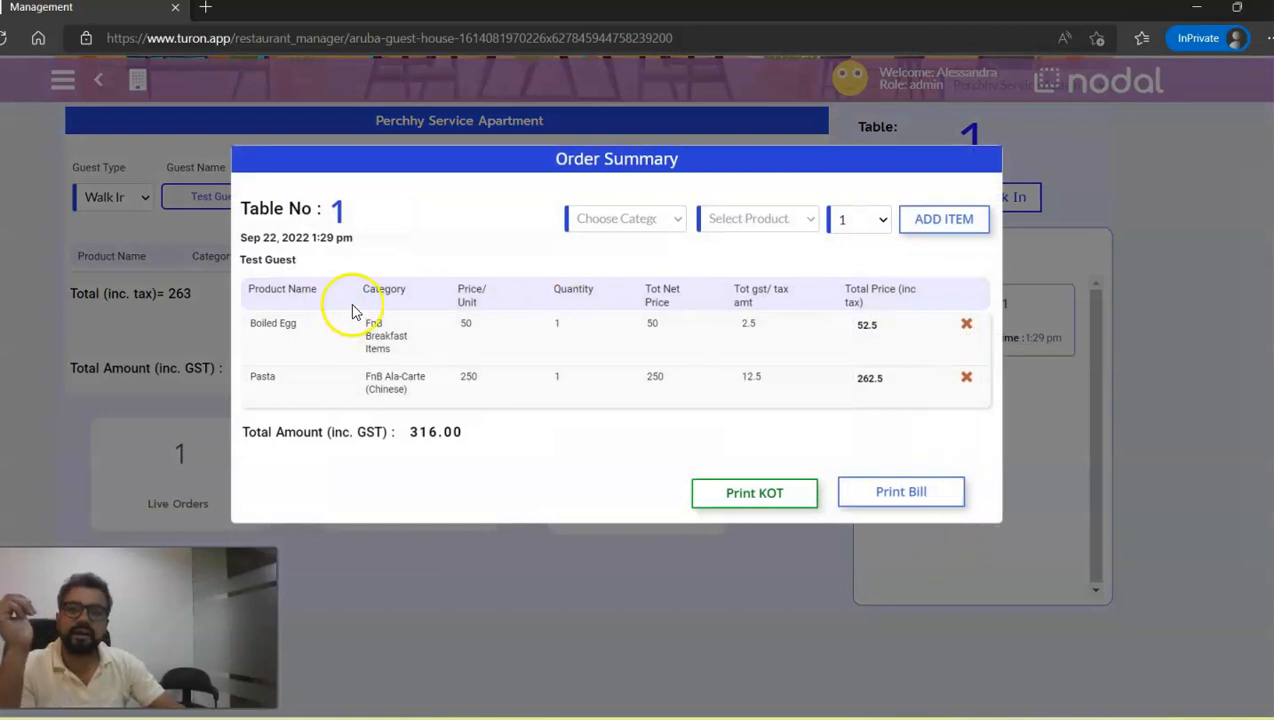
triple_click(310, 332)
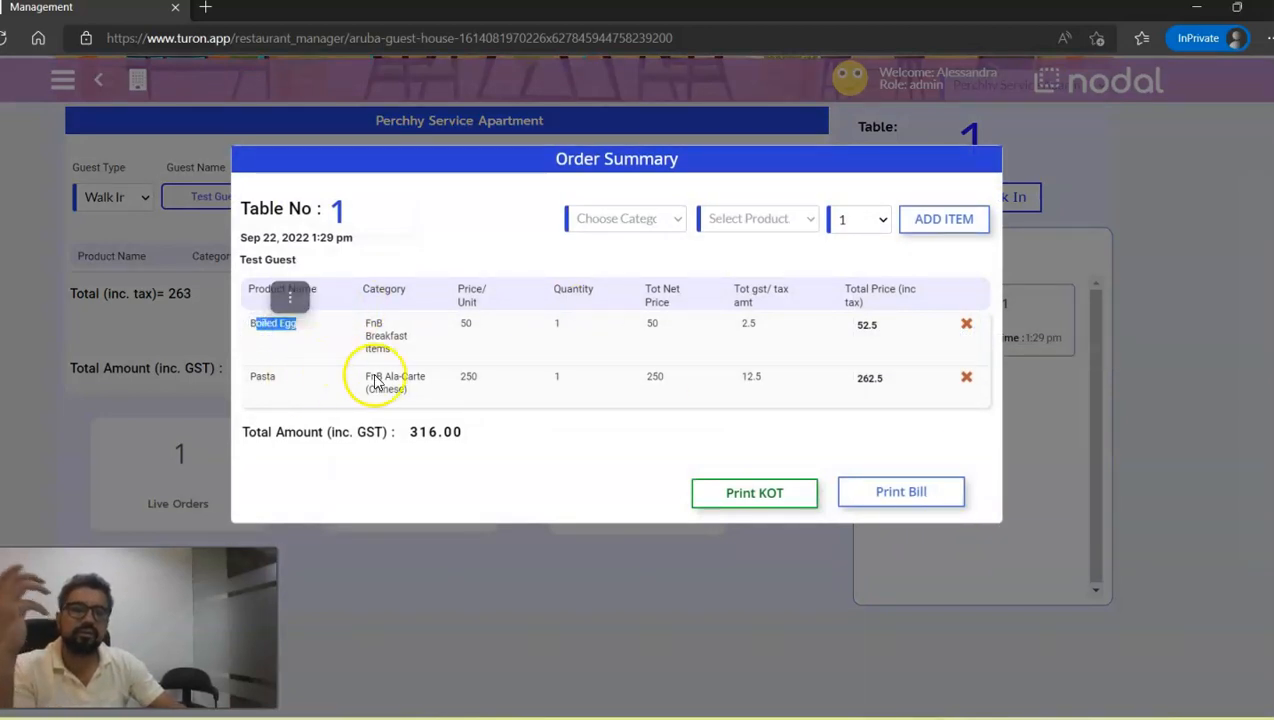
click(250, 329)
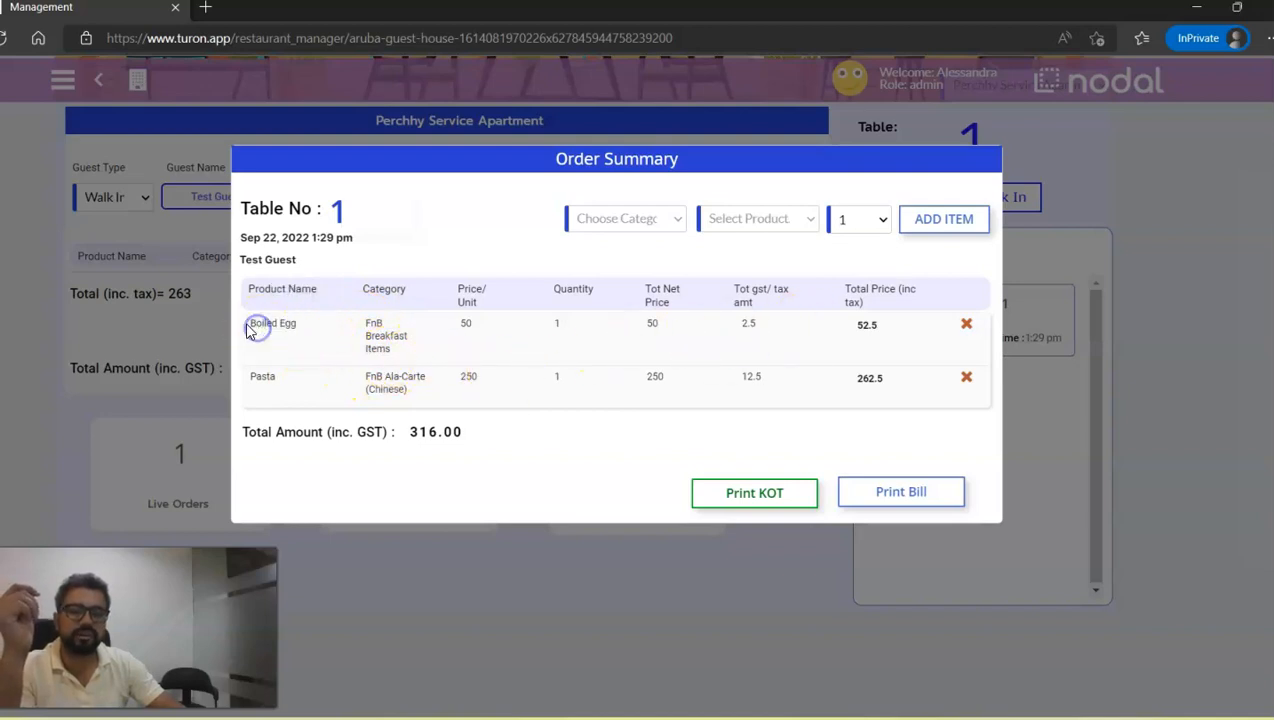
double_click(268, 377)
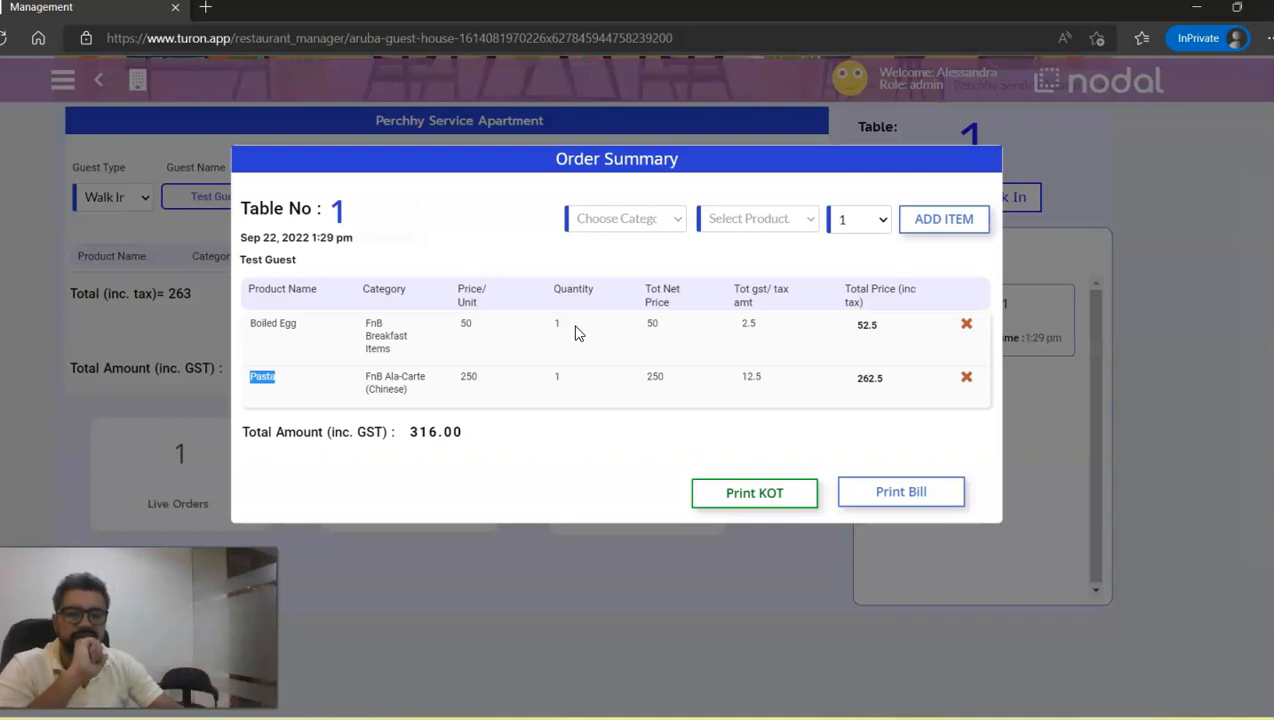
drag(489, 441, 410, 436)
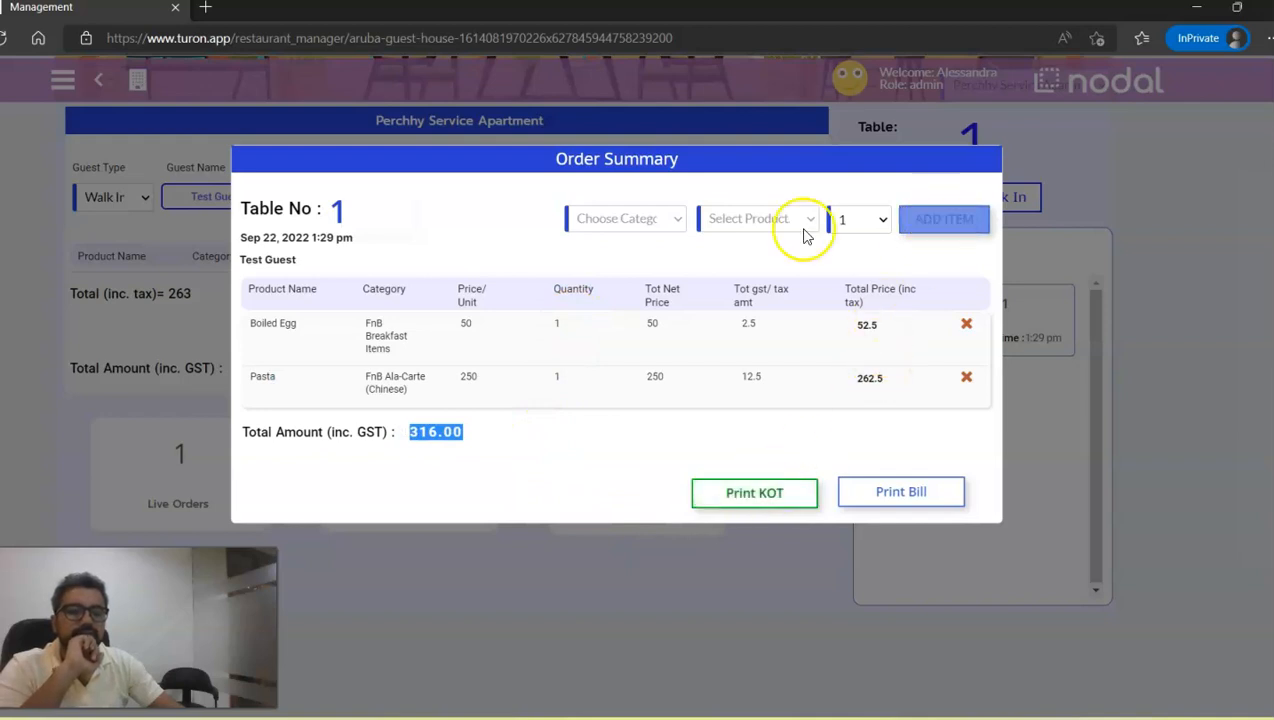
Print the KOT for the table 1 order from its order summary.
click(672, 238)
click(770, 228)
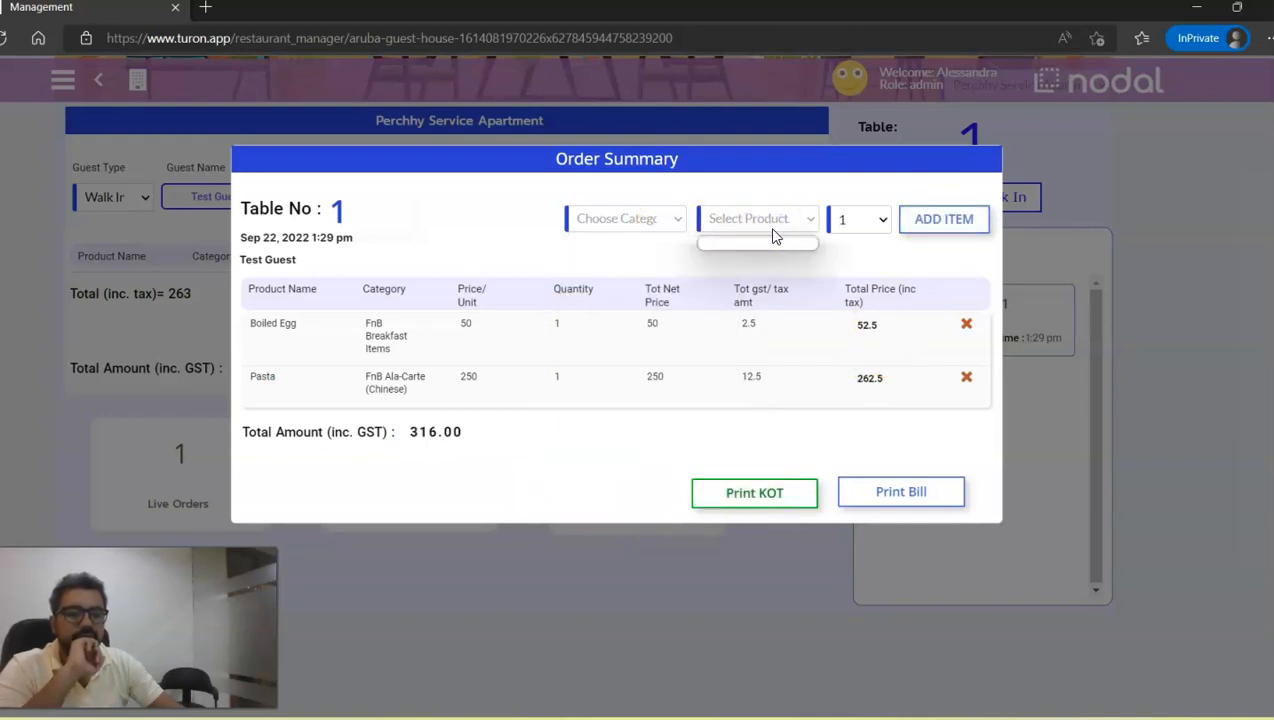
click(745, 500)
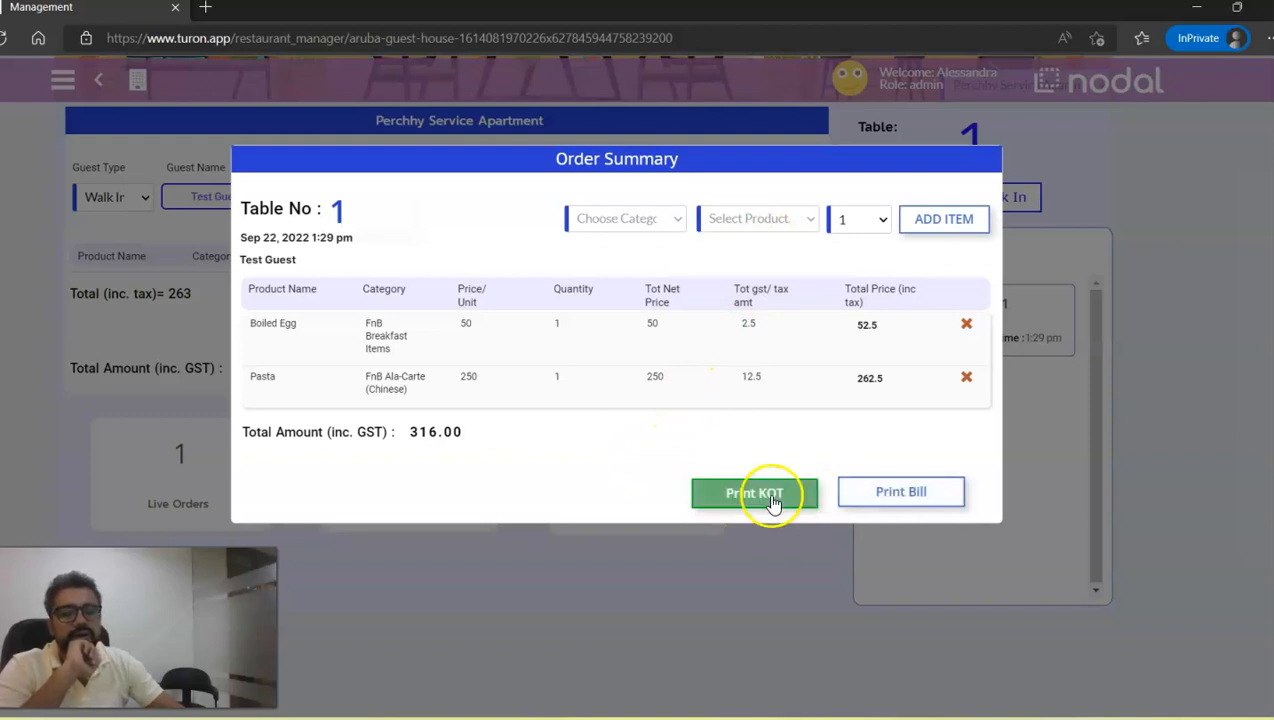
click(772, 500)
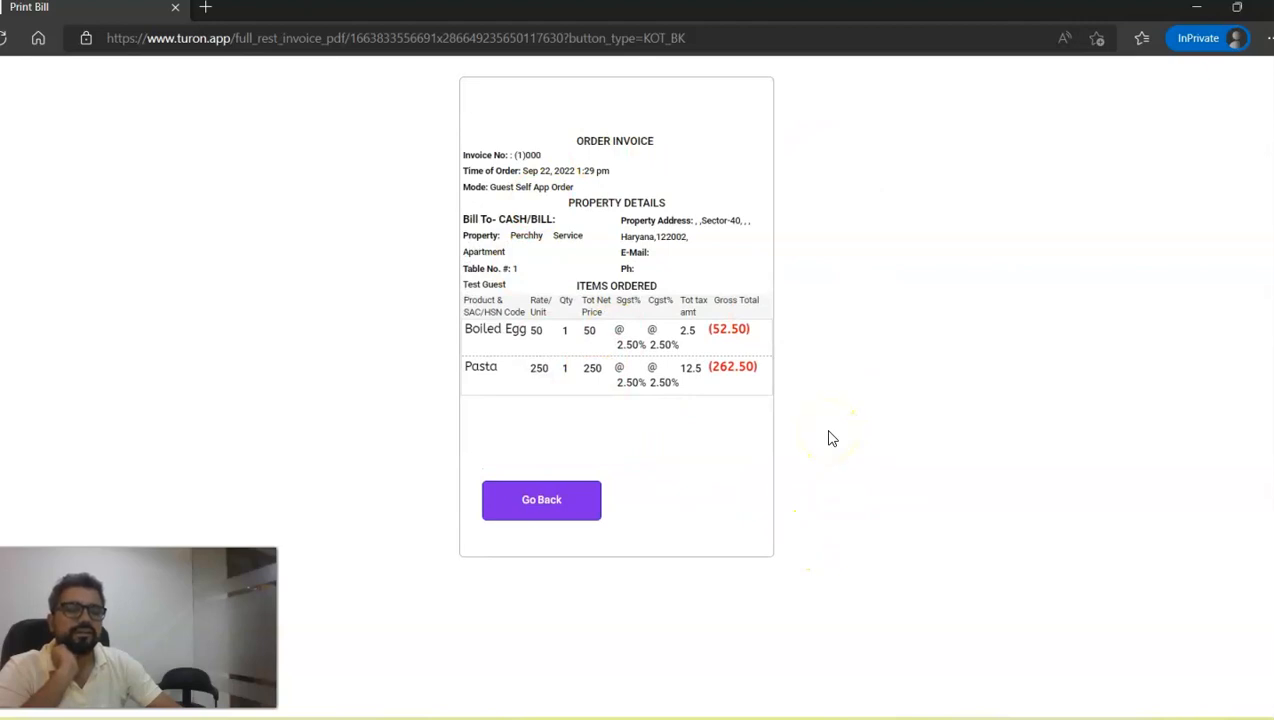
Return from the printed KOT to the restaurant management page and select Perchhy Service Apartment as the property.
click(840, 505)
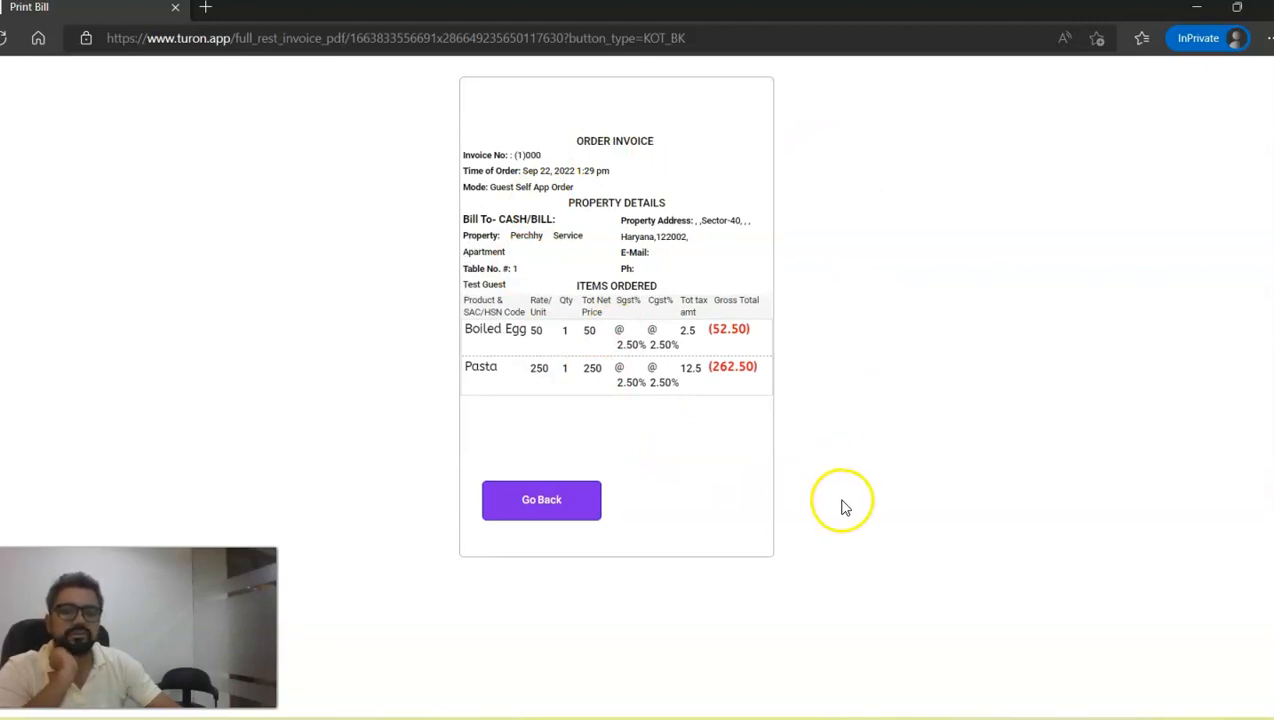
click(540, 495)
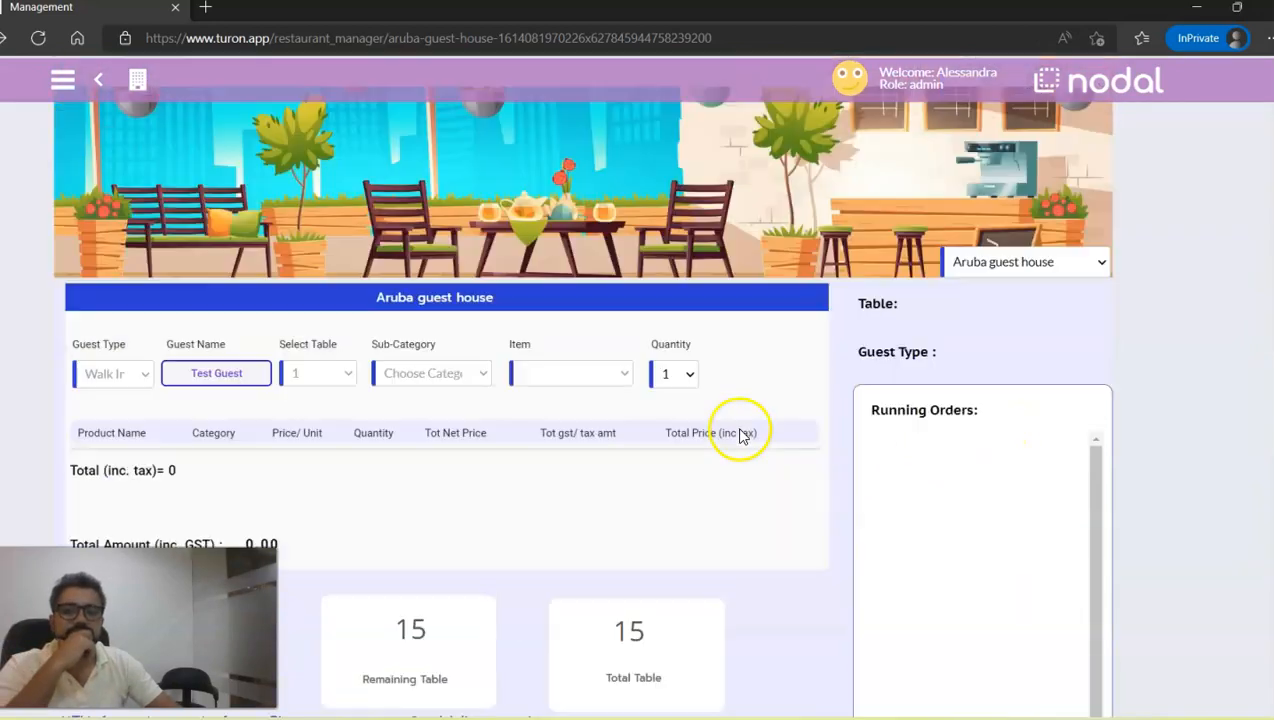
scroll(800, 432, up, 2)
click(988, 292)
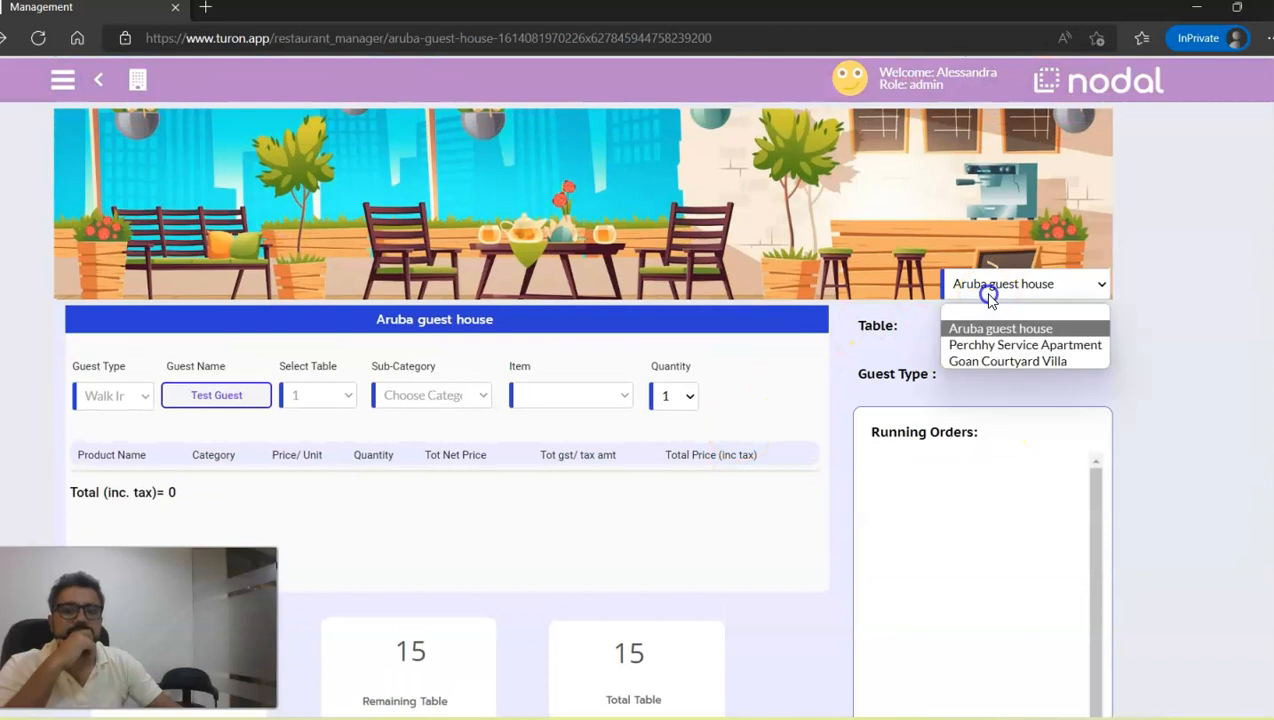
click(984, 344)
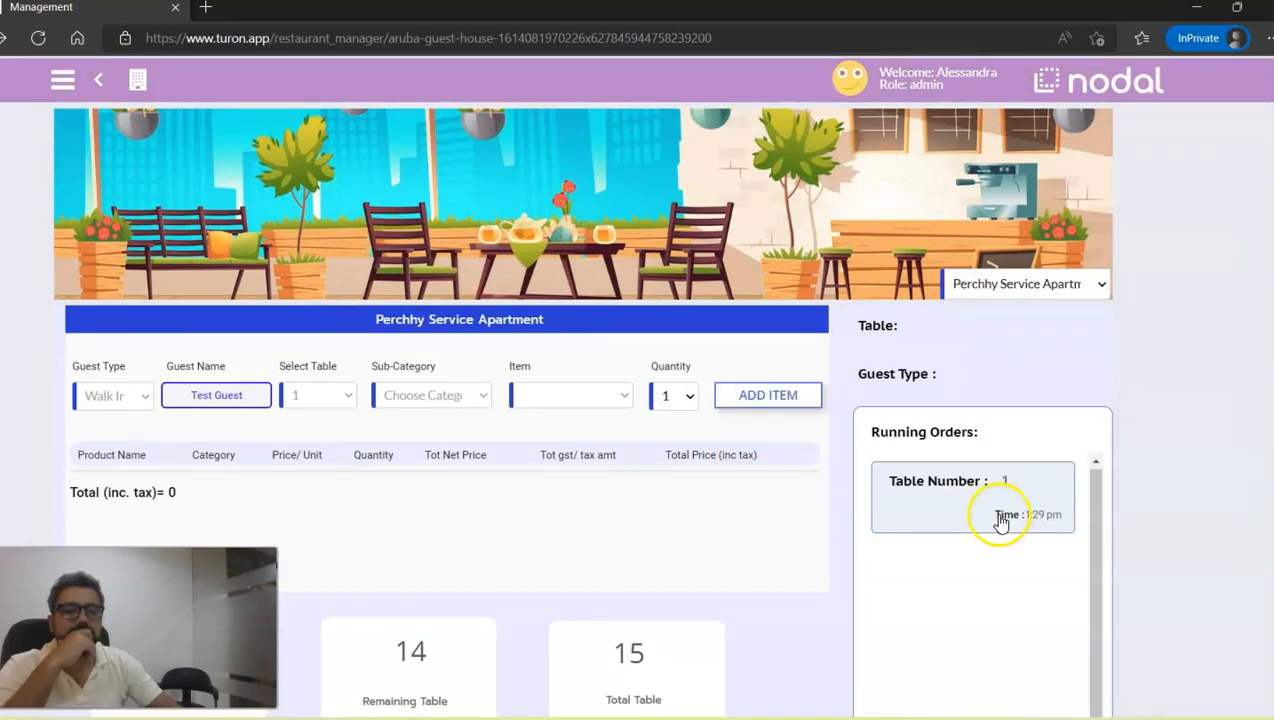
Generate the final bill for table 1's running order from its order summary and open the downloaded invoice PDF.
click(970, 506)
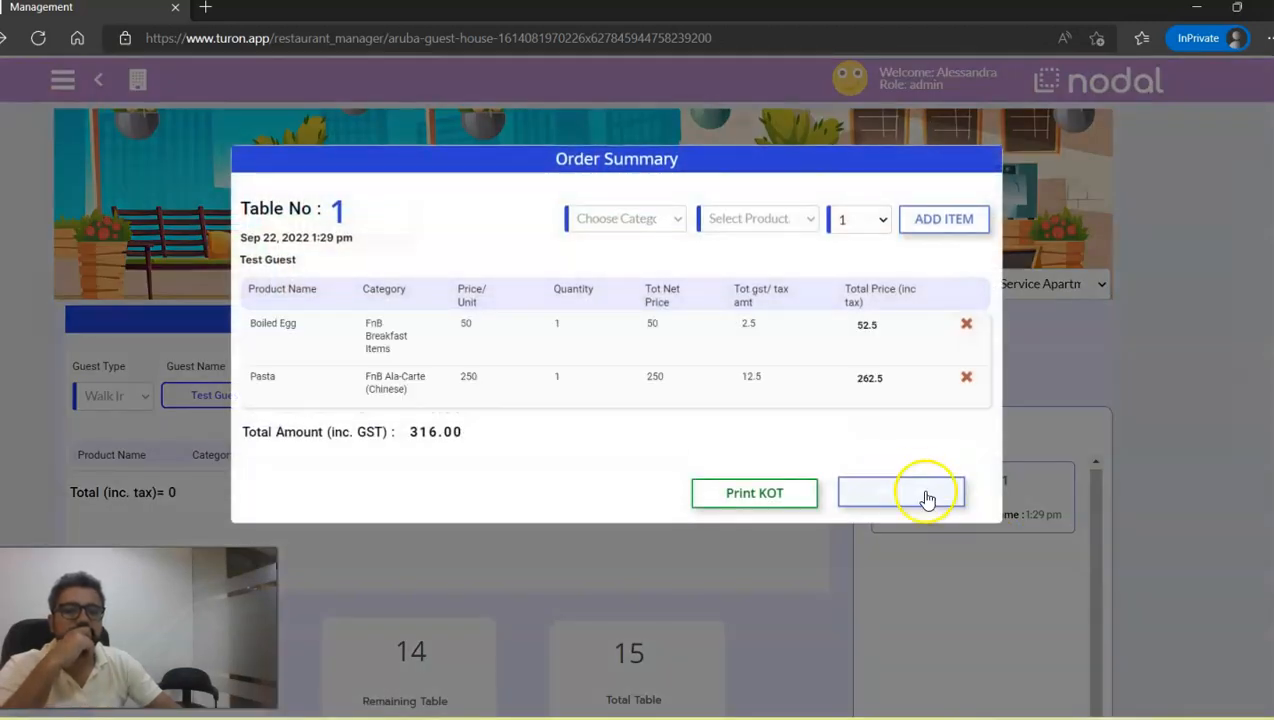
click(920, 503)
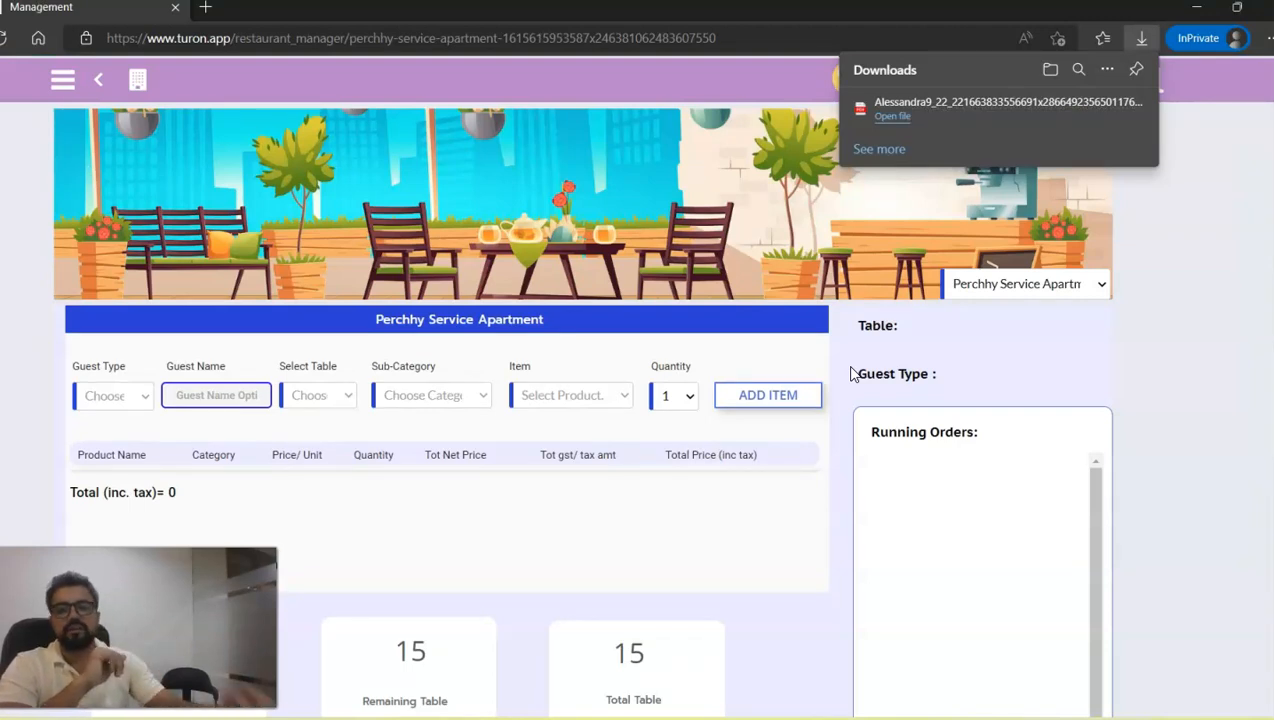
click(898, 116)
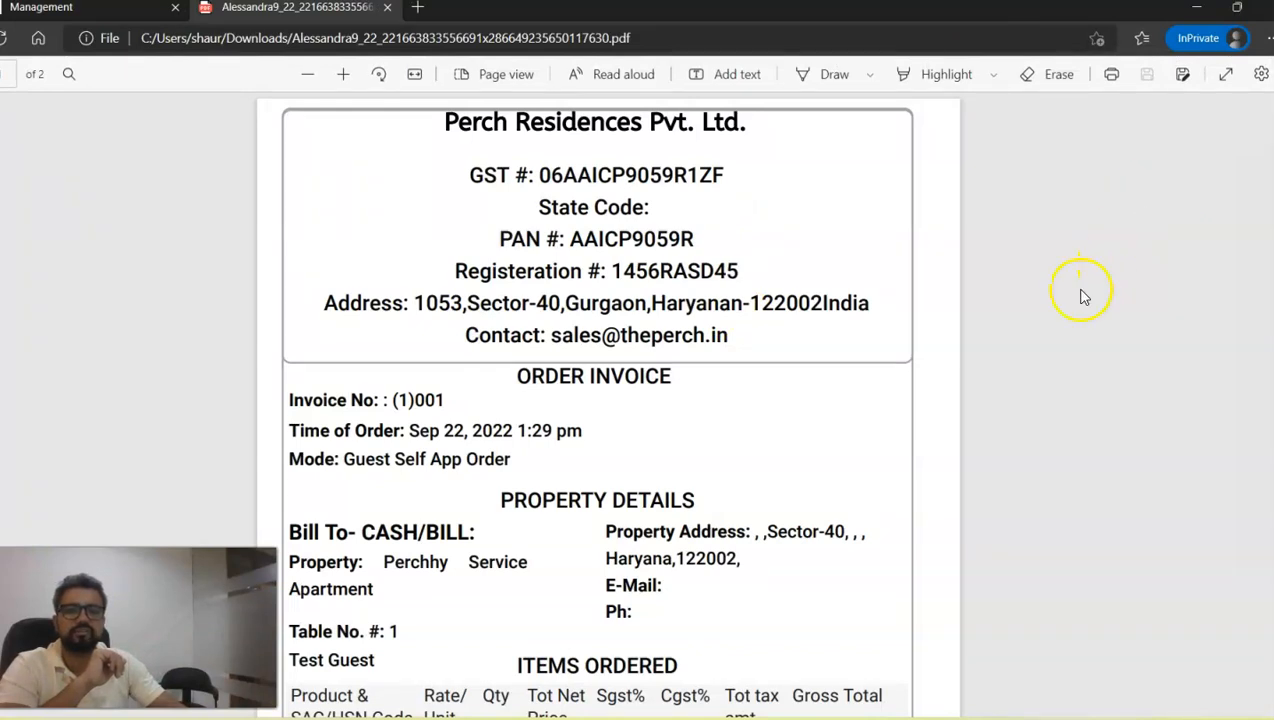
Examine the invoice's property details, ordered items, SGST and CGST totals and total amount, and minimize the browser window.
scroll(1080, 296, down, 1)
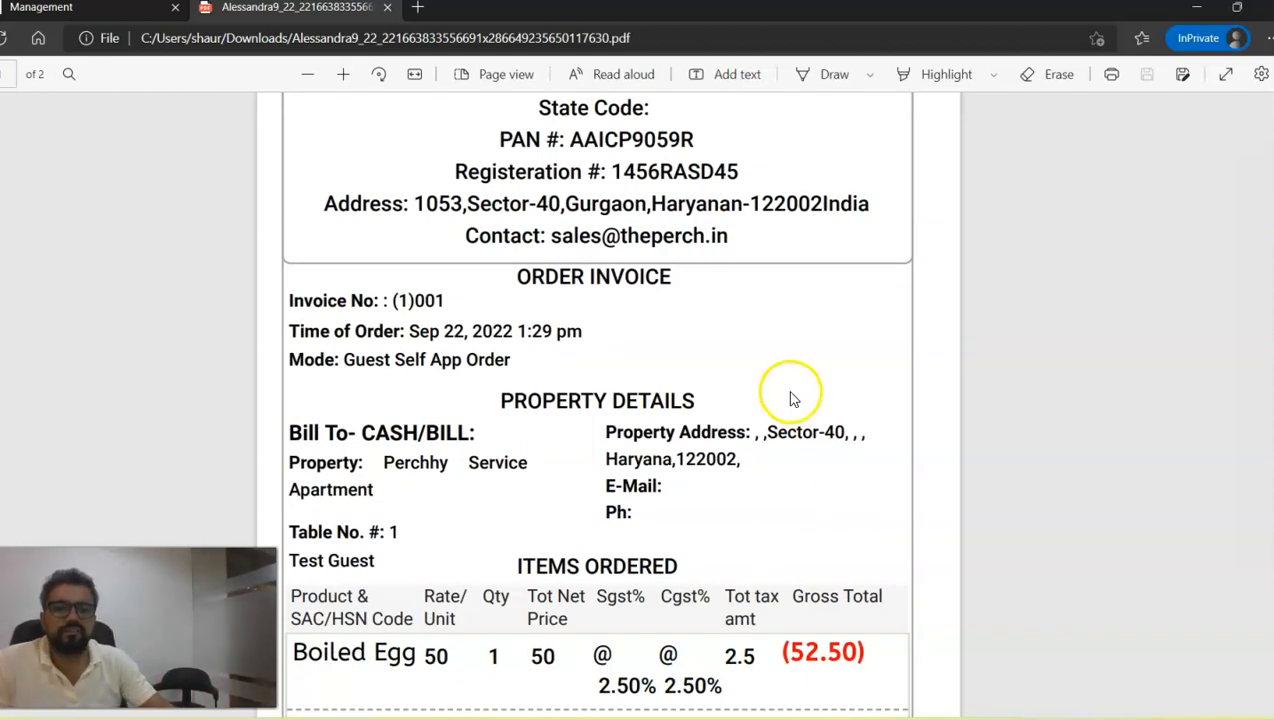
scroll(761, 471, down, 1)
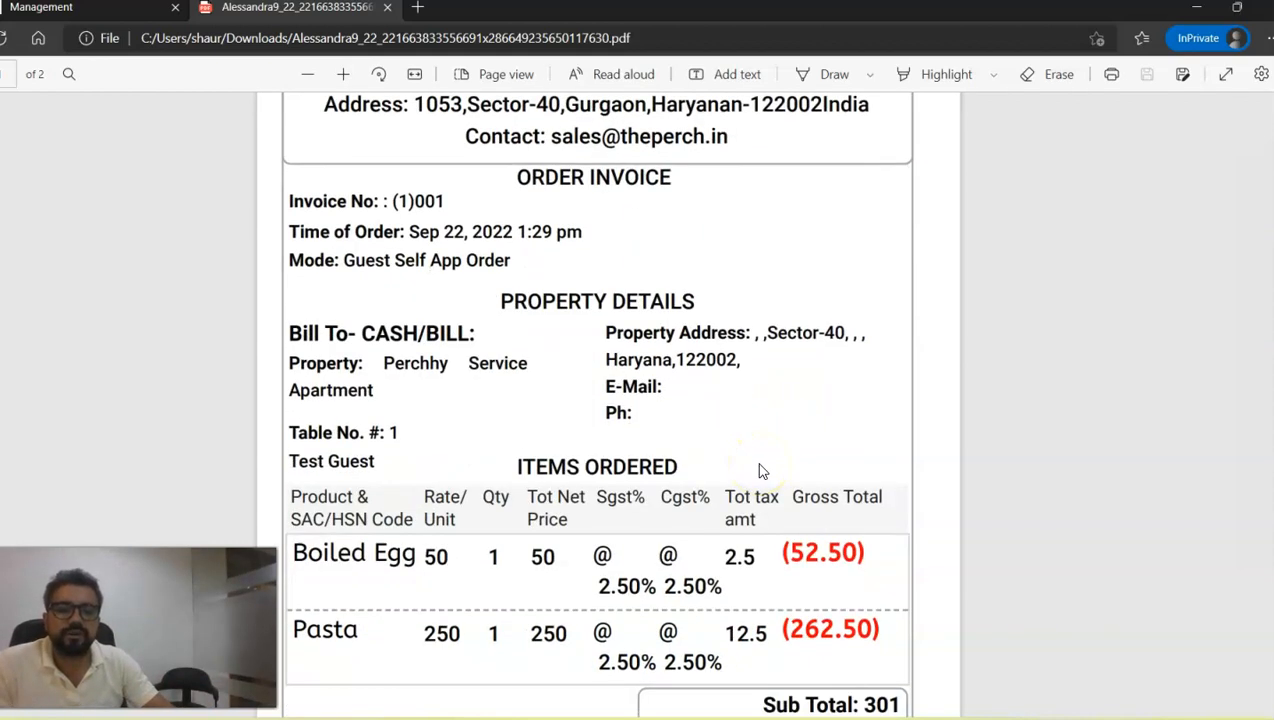
scroll(761, 471, down, 3)
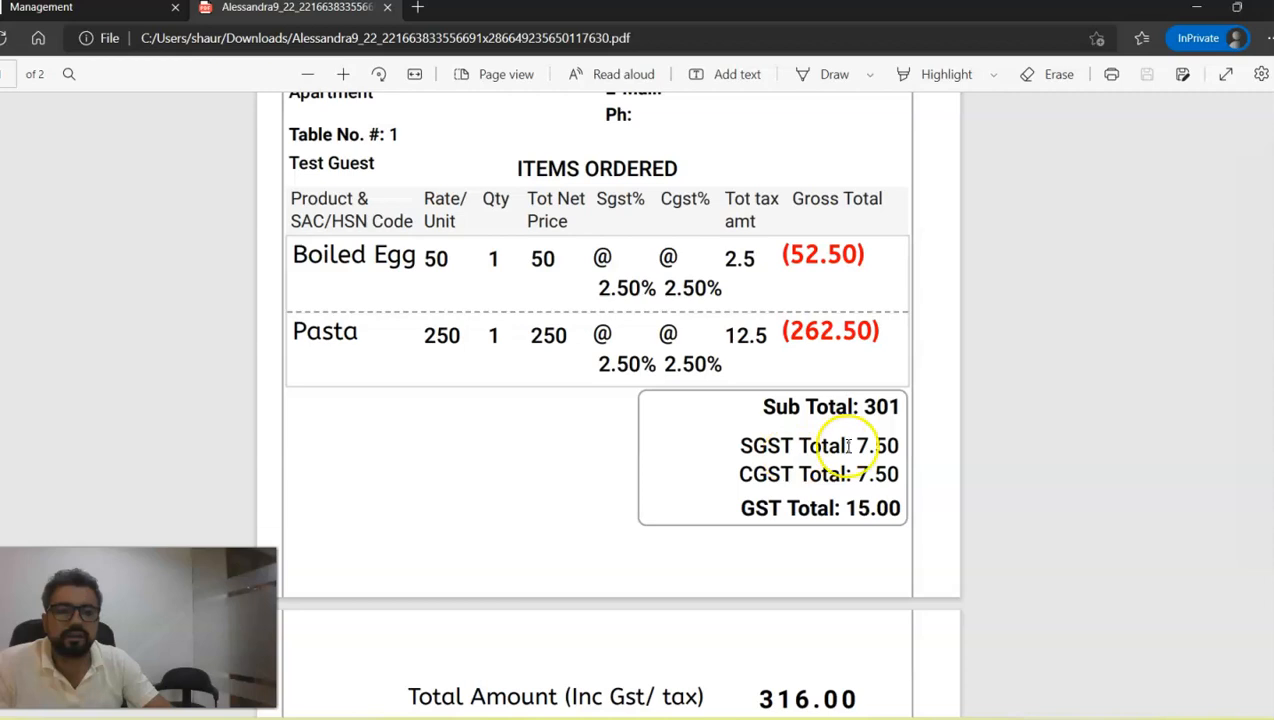
scroll(970, 490, up, 3)
scroll(970, 490, down, 4)
scroll(970, 492, down, 4)
scroll(970, 492, up, 10)
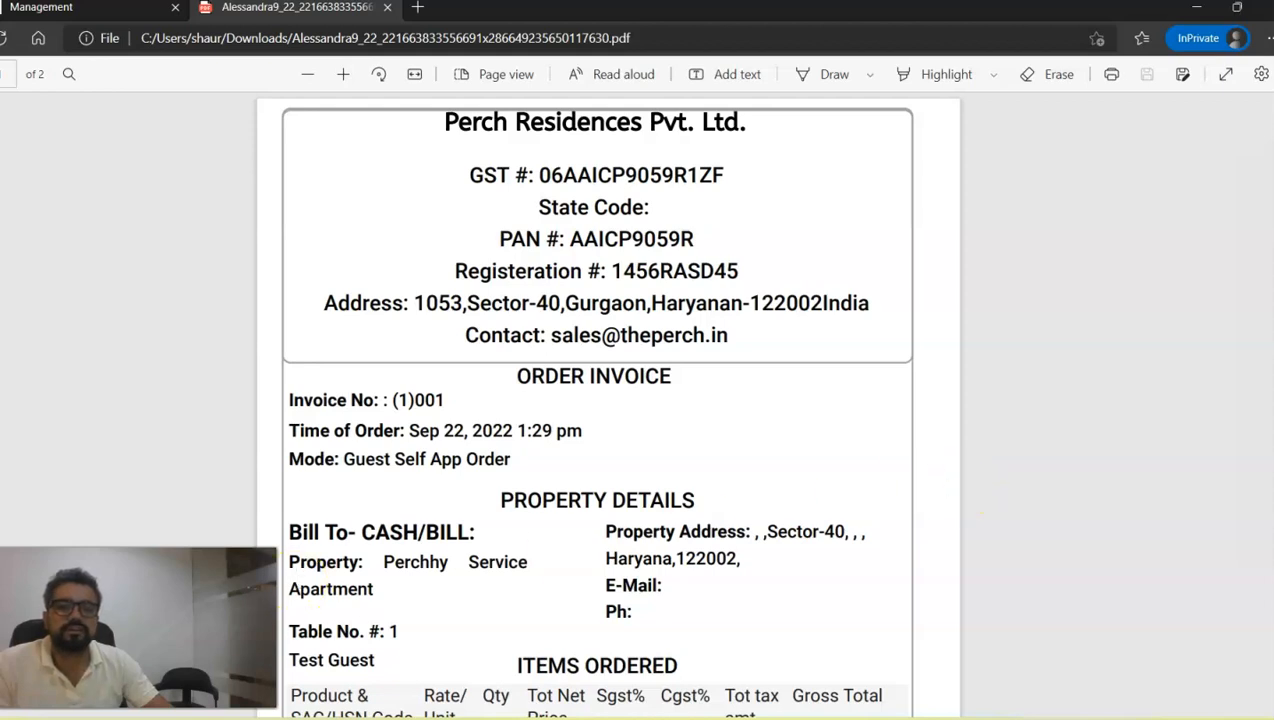
key(alt+Tab)
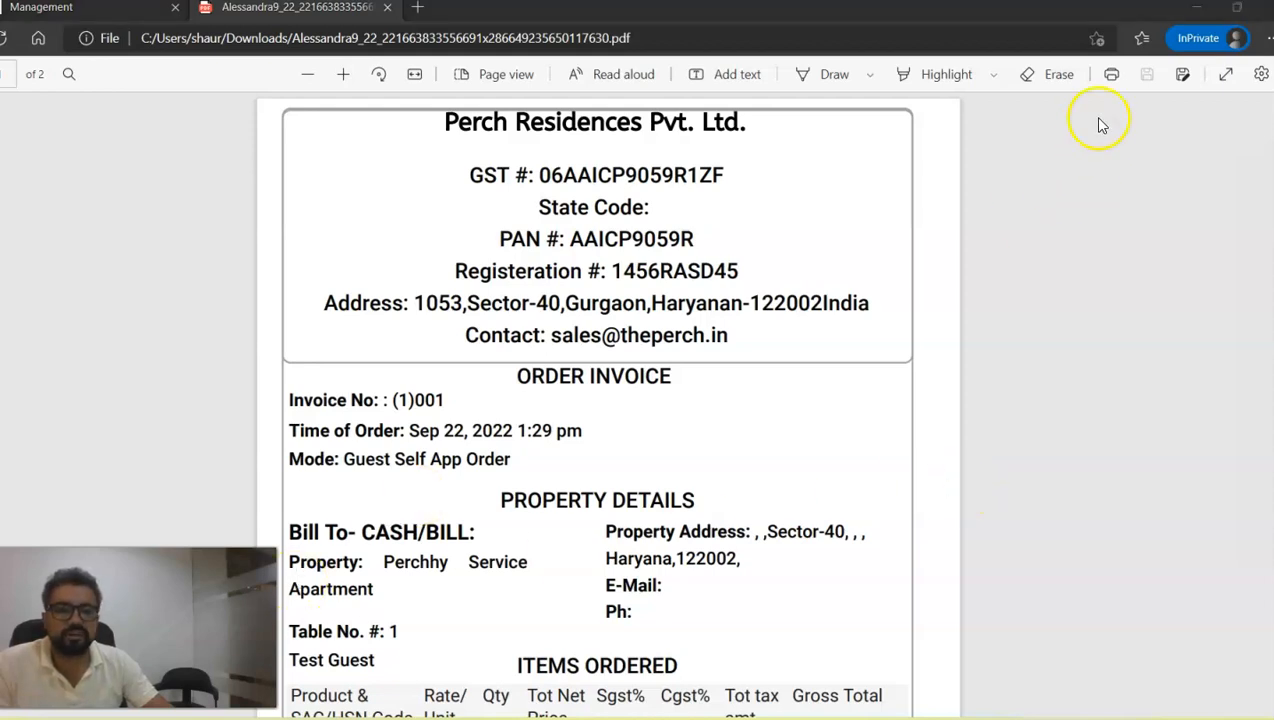
click(1196, 8)
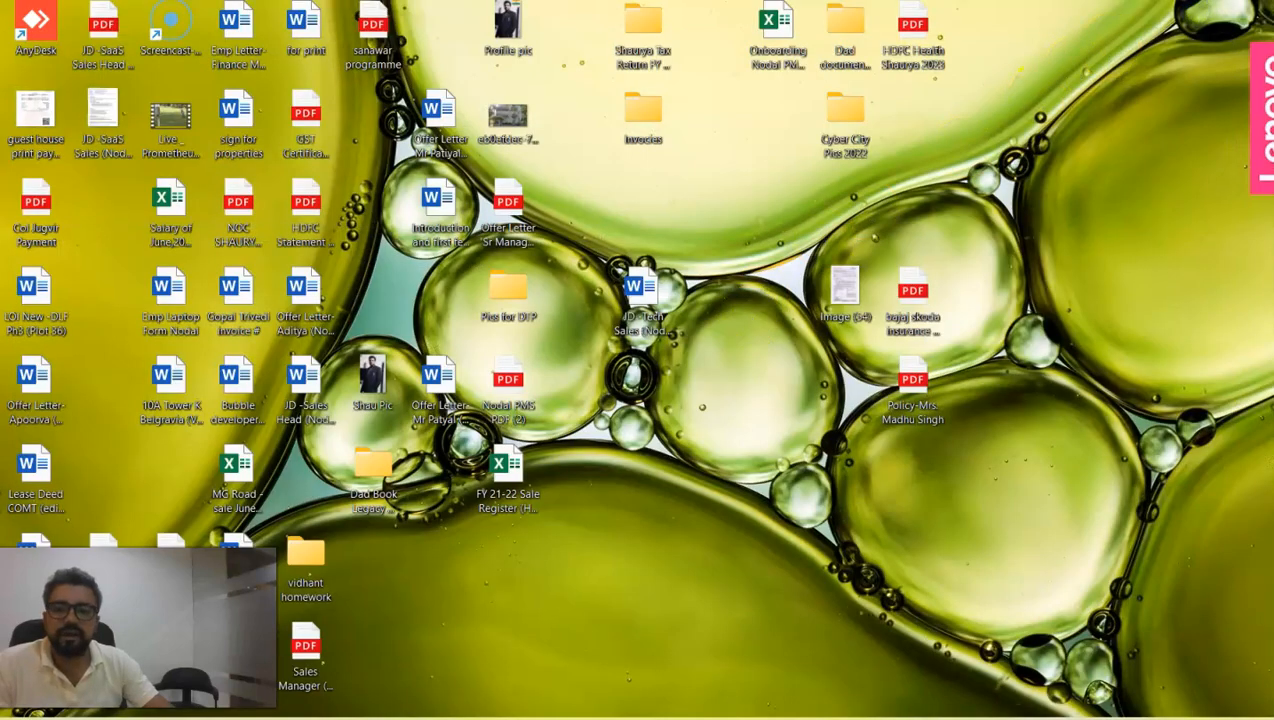